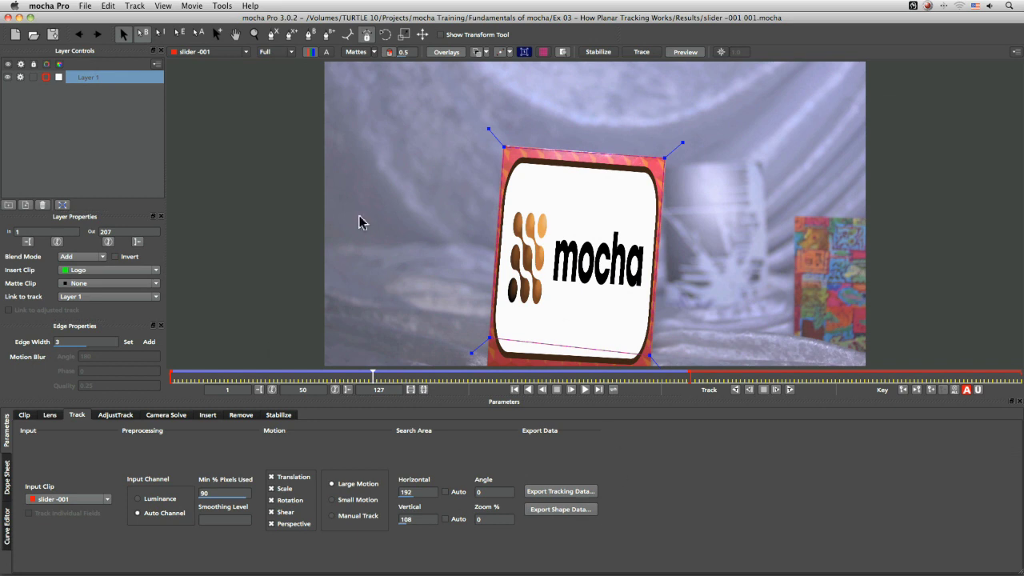
Track the logo card layer forward through the clip, stopping at frame 81
click(583, 391)
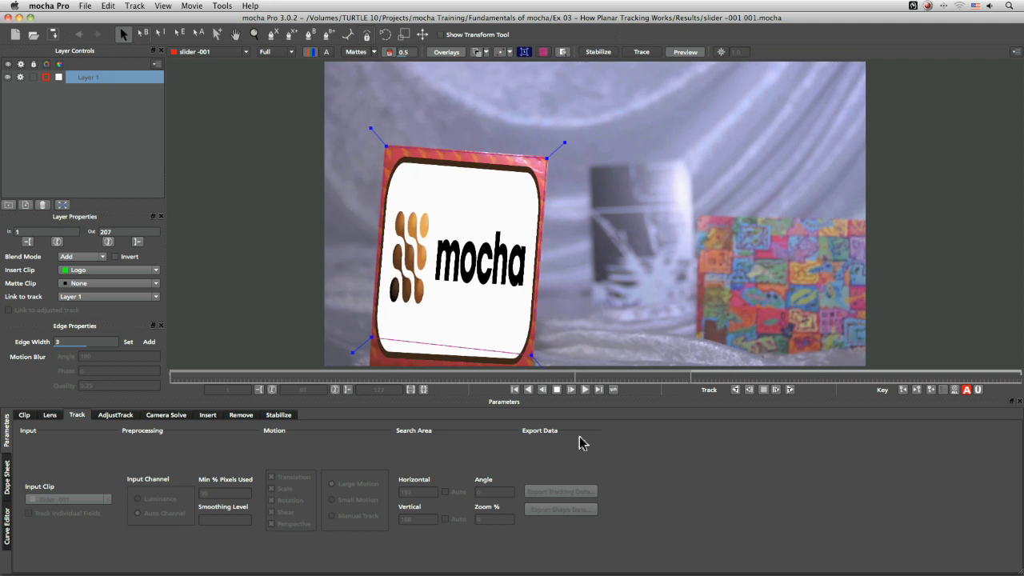
click(556, 391)
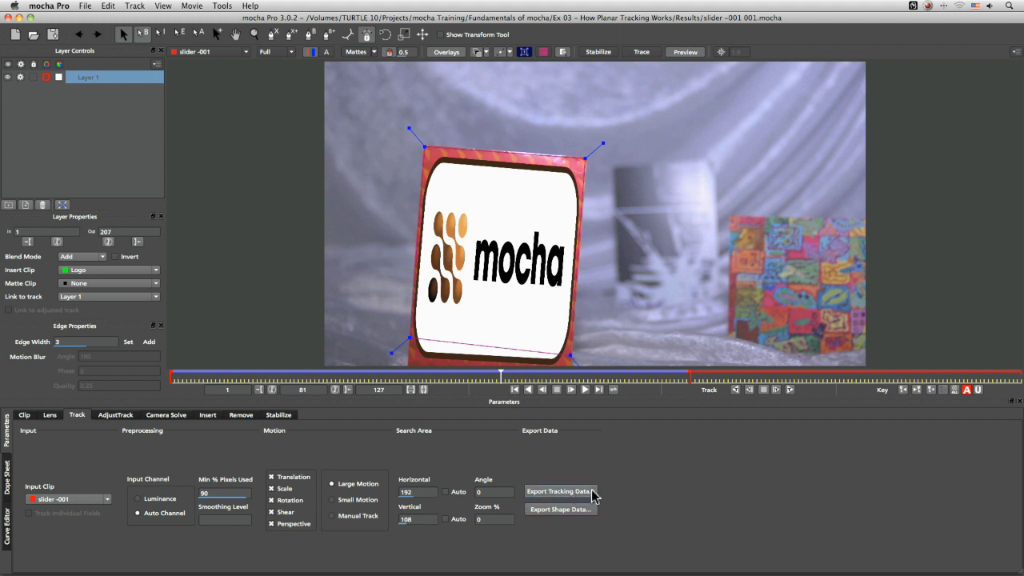
Open the tracking data export window and widen it to show full format names
click(560, 491)
drag(512, 262, 449, 92)
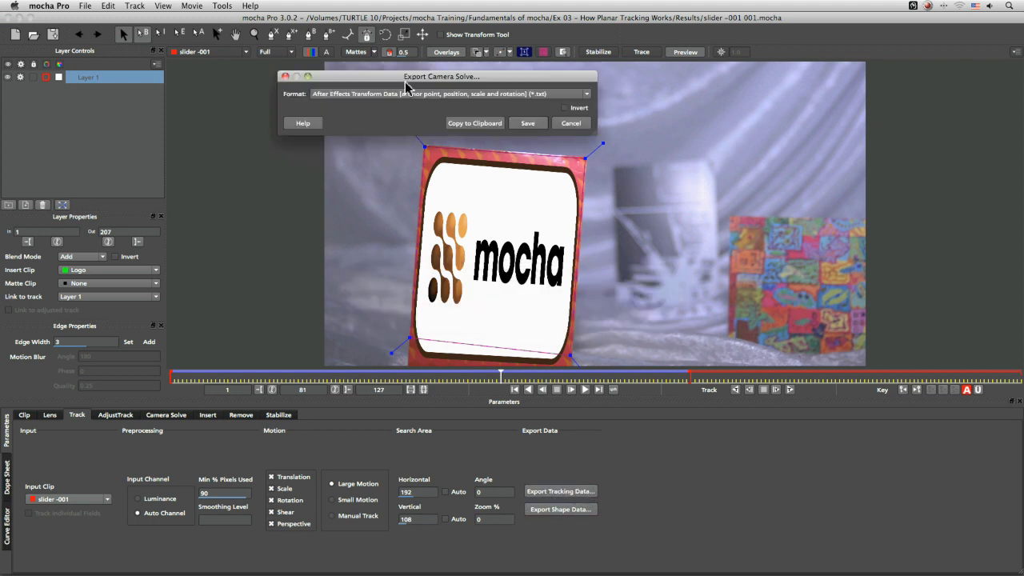
drag(599, 152, 722, 150)
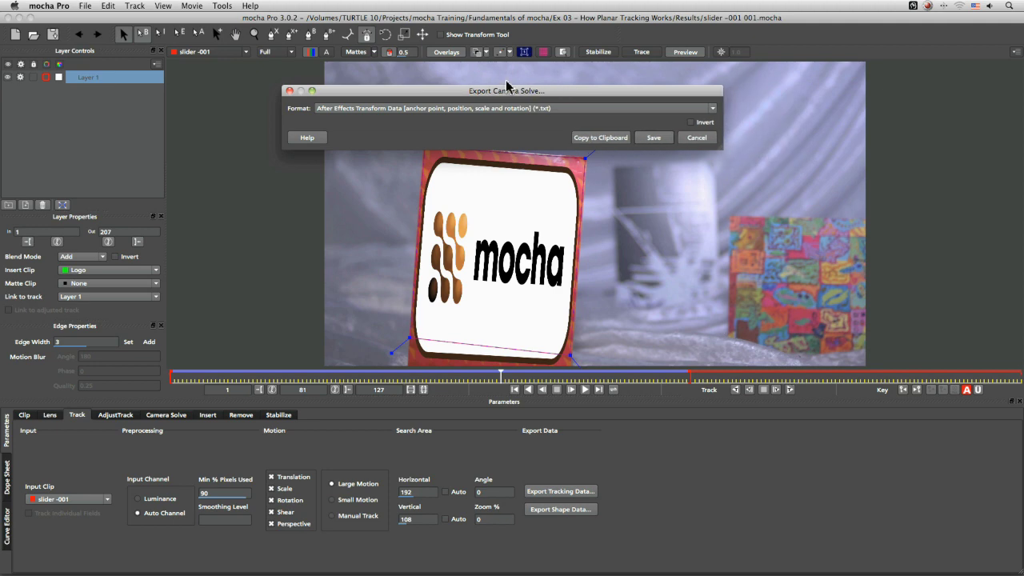
click(703, 109)
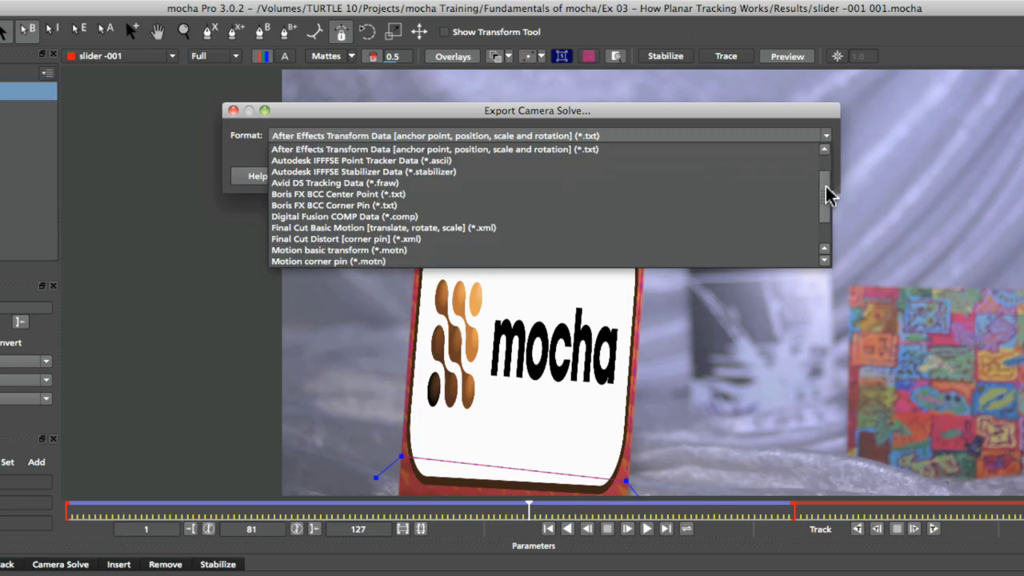
scroll(712, 152, down, 5)
click(704, 169)
click(784, 135)
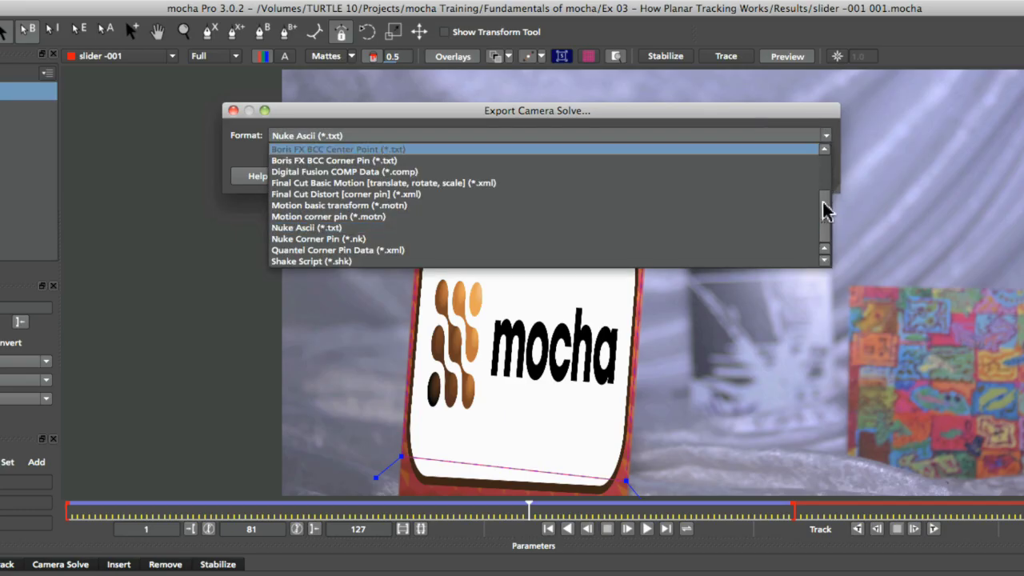
drag(825, 205, 825, 165)
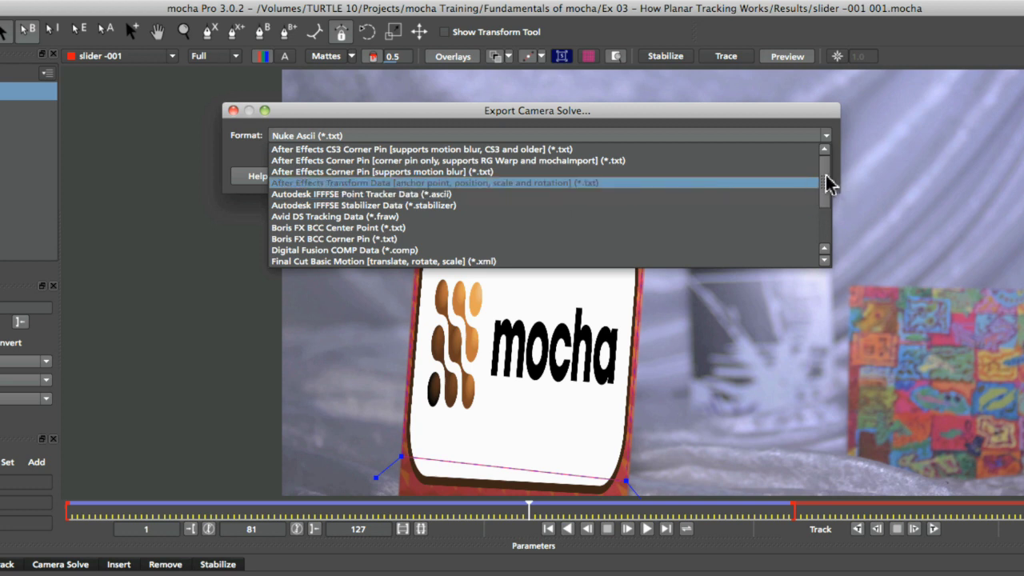
Set the export format to After Effects Transform Data and copy it to the clipboard
scroll(822, 187, down, 1)
scroll(826, 211, down, 2)
scroll(827, 212, up, 3)
click(512, 180)
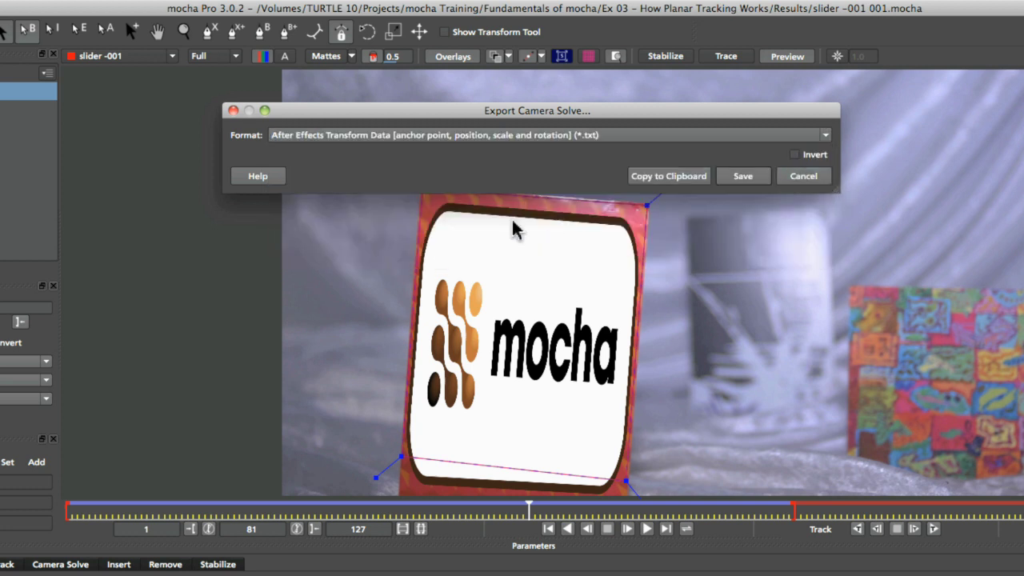
click(436, 138)
click(684, 178)
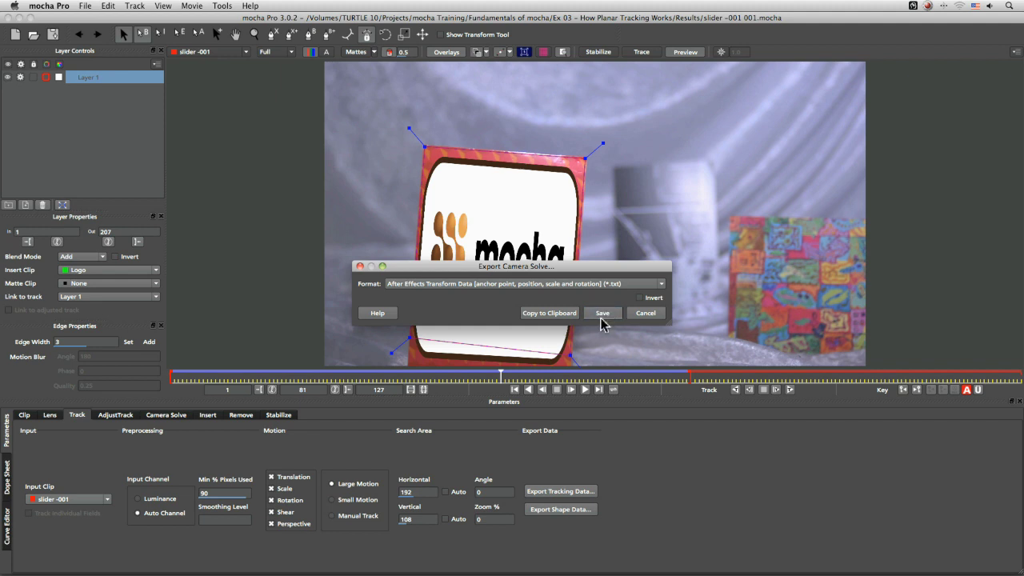
Close the mocha export window, preview the footage, and return to the first frame
click(648, 315)
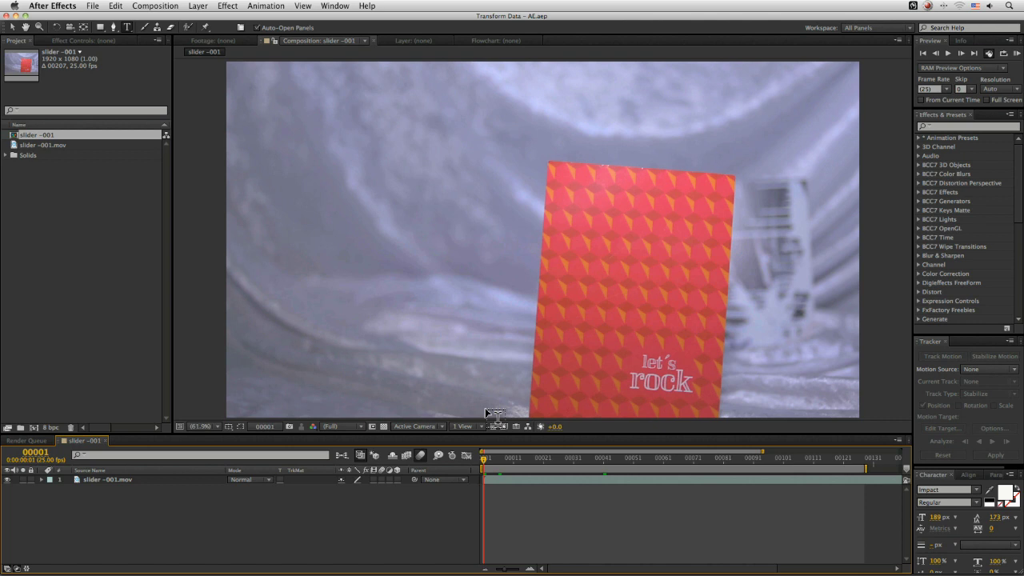
key(space)
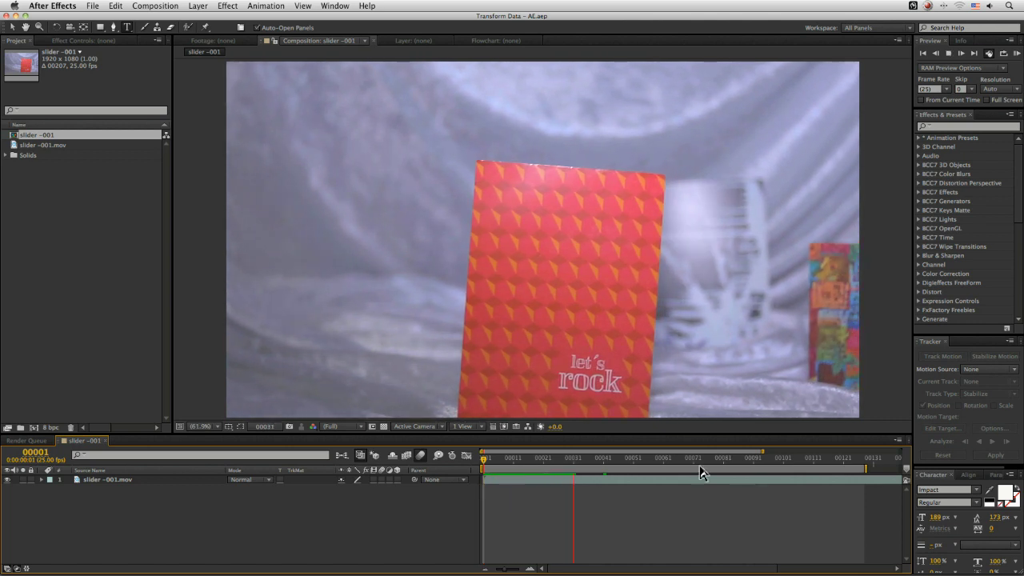
key(space)
key(Home)
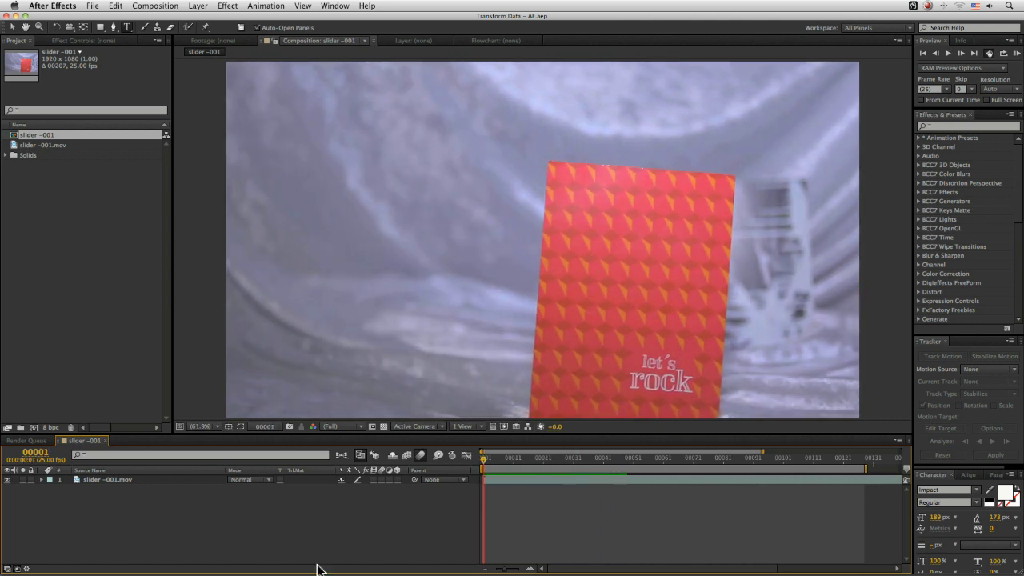
Add a text layer reading 'TEST' left of the red card
click(440, 244)
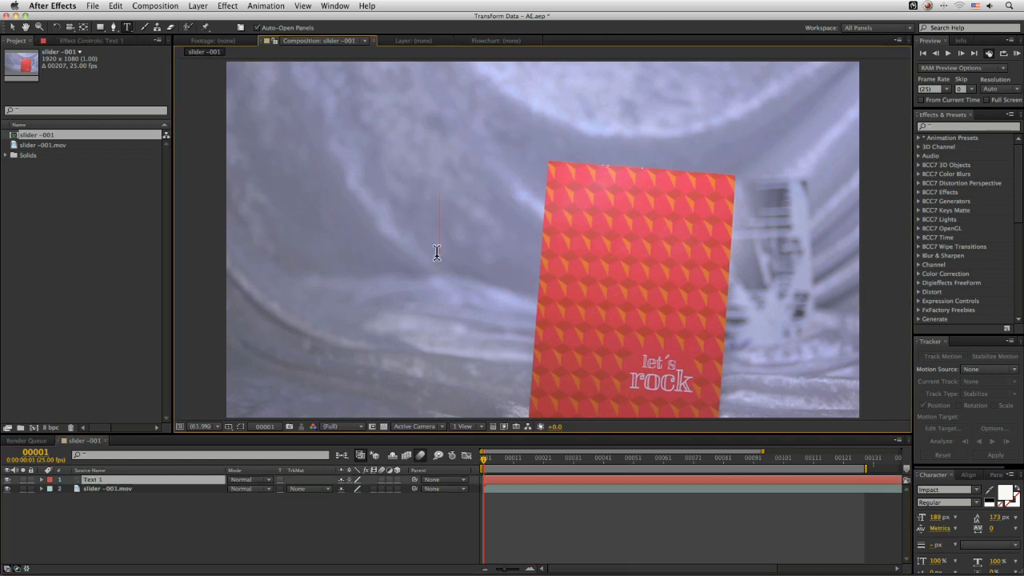
text(TEST)
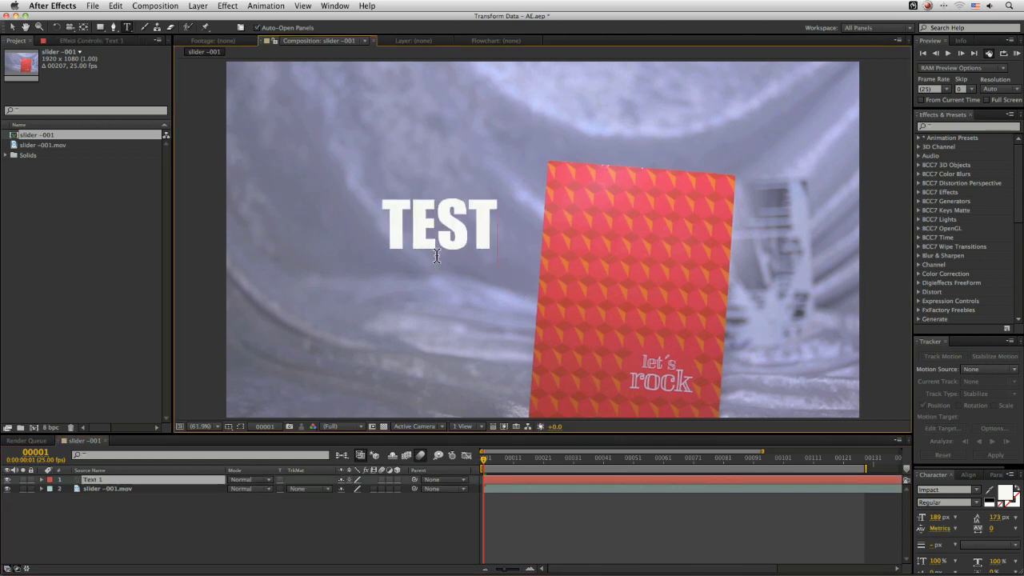
key(KP_Enter)
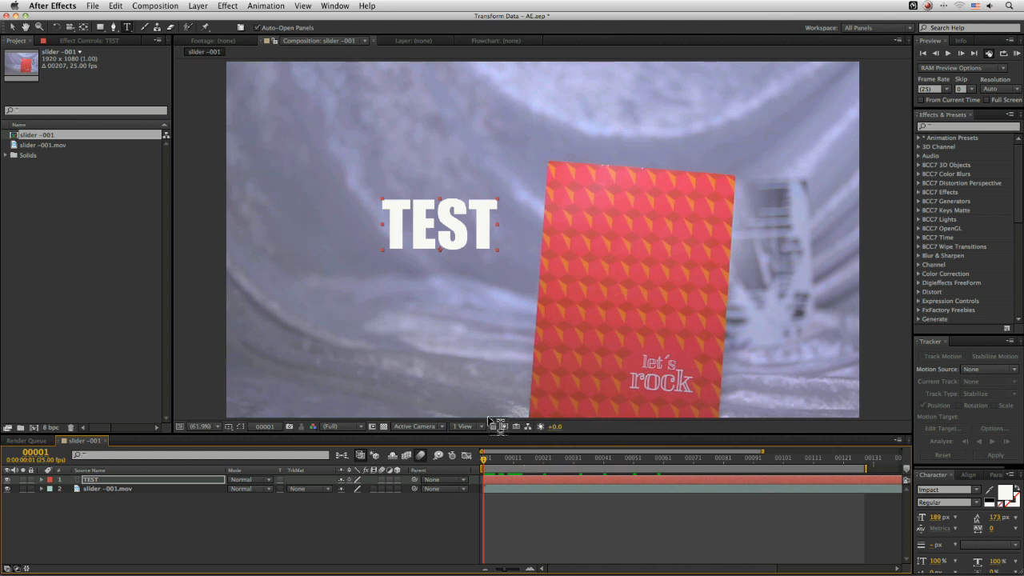
Paste the mocha tracking keyframes onto the TEST layer and reveal its keyframed properties with U
click(109, 6)
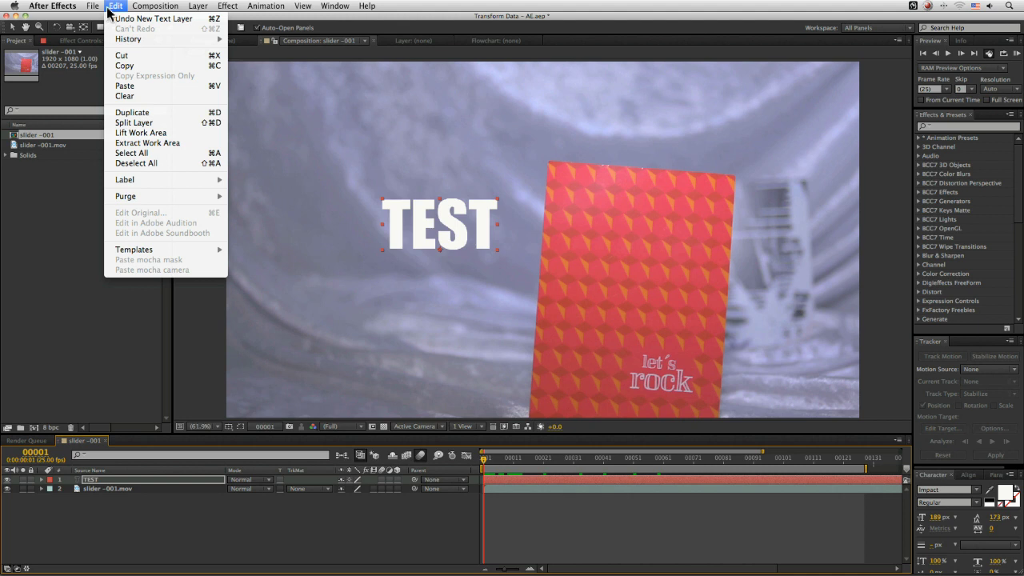
click(160, 87)
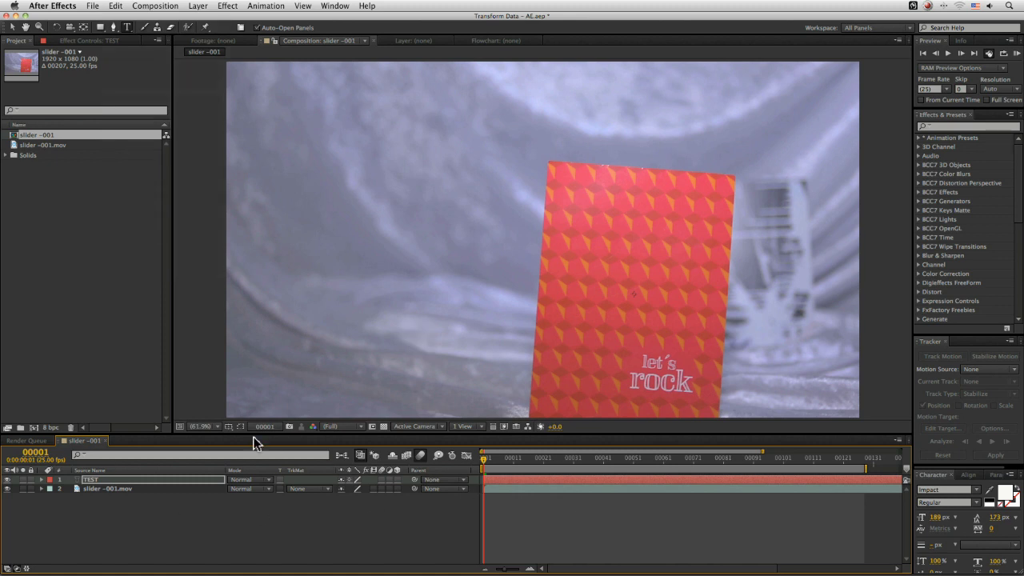
key(u)
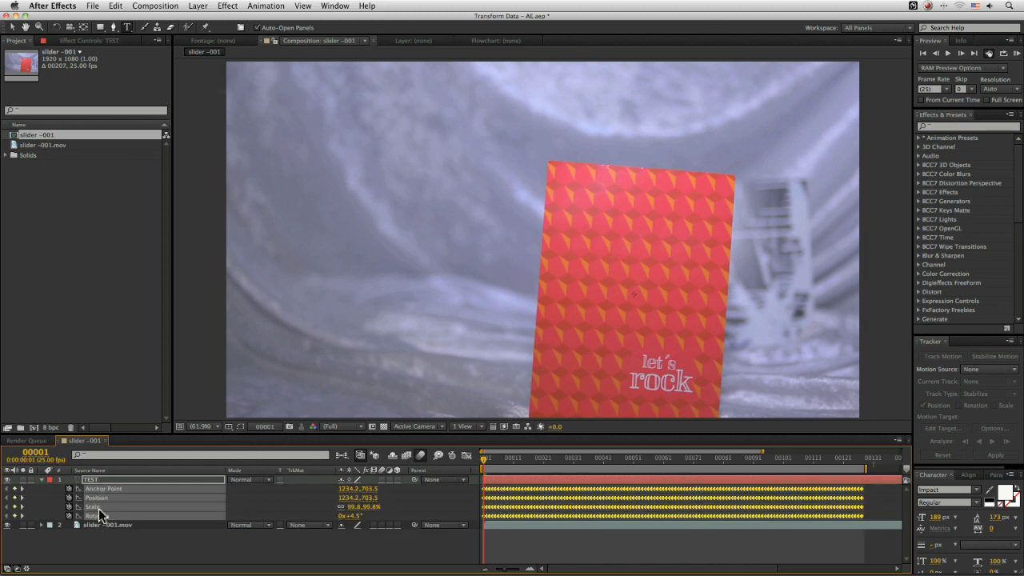
click(483, 467)
click(48, 497)
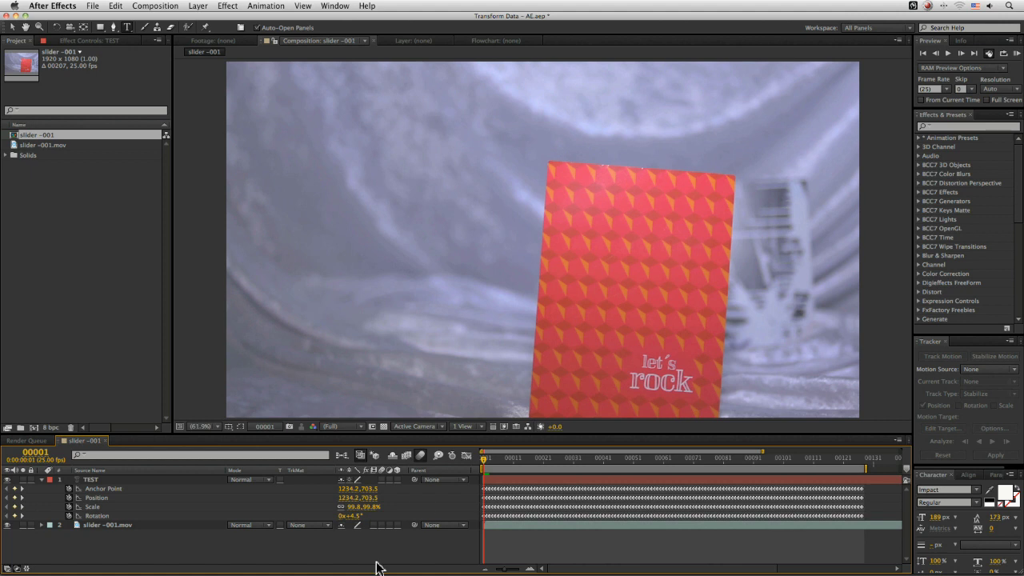
Delete TEST's Anchor Point keyframes and reset the anchor point to 0,0
click(104, 489)
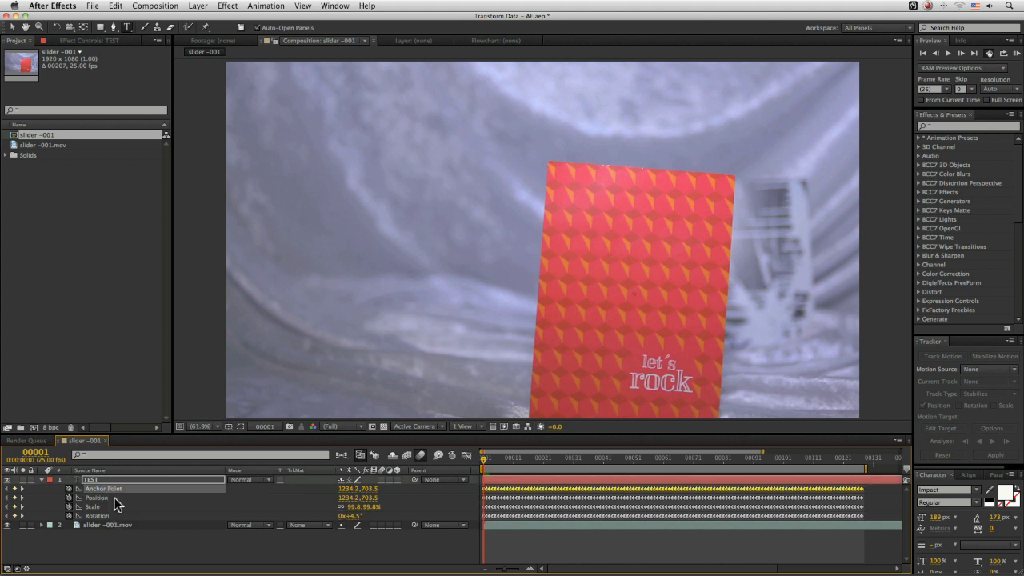
click(68, 489)
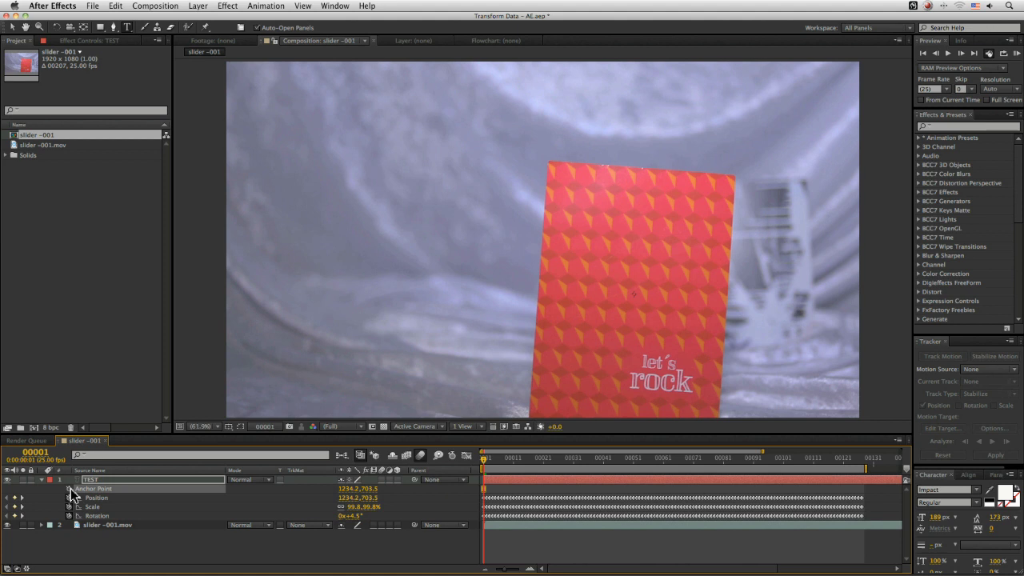
right_click(111, 488)
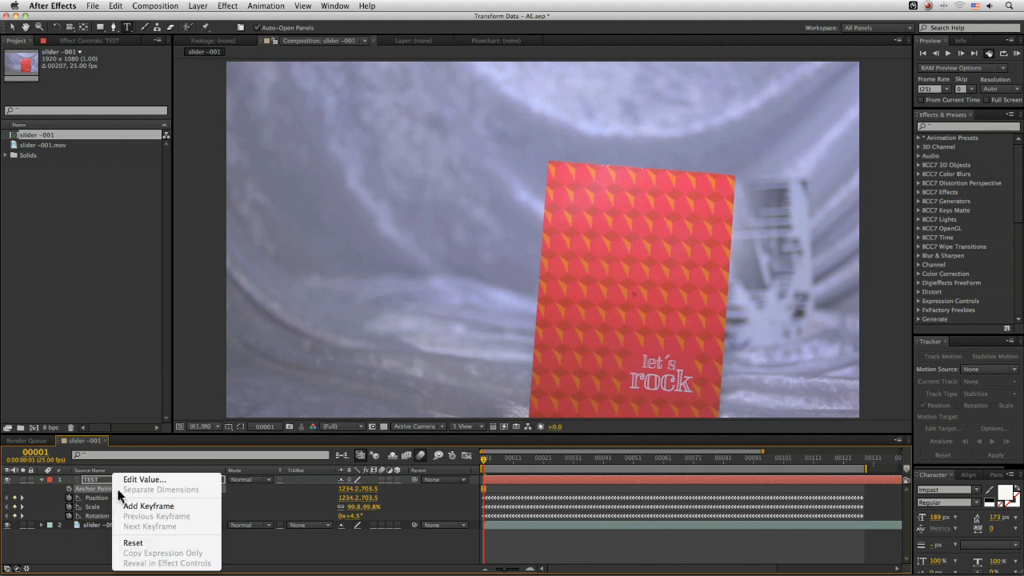
click(173, 544)
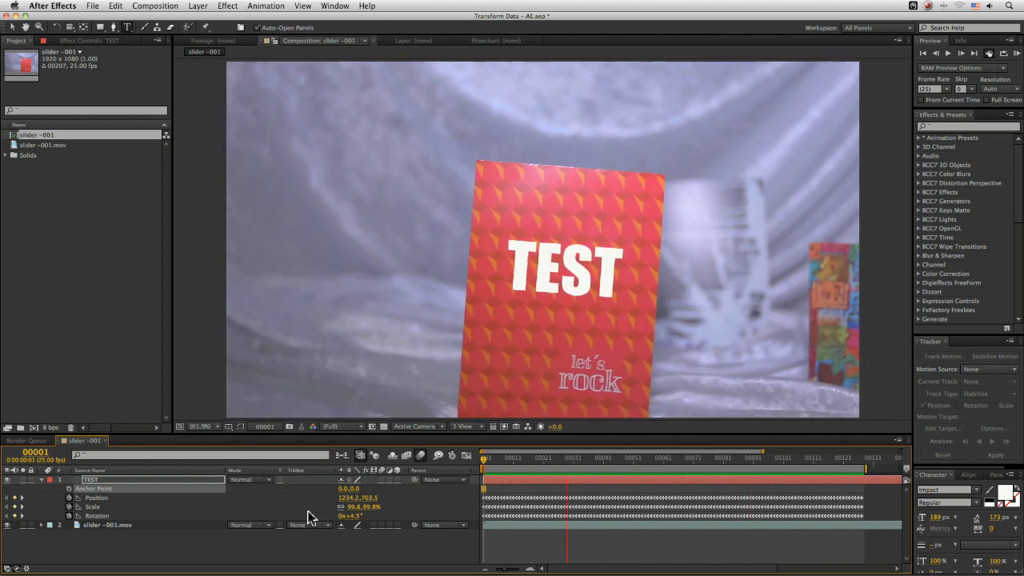
click(485, 460)
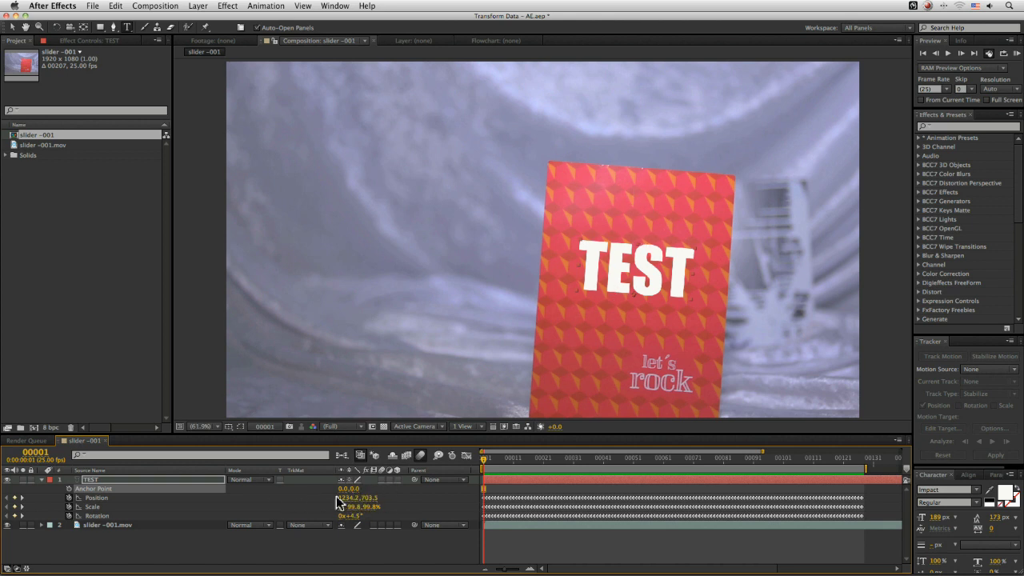
mouse_move(362, 489)
mouse_down()
mouse_move(564, 487)
mouse_move(523, 466)
mouse_move(811, 466)
mouse_move(457, 463)
mouse_up()
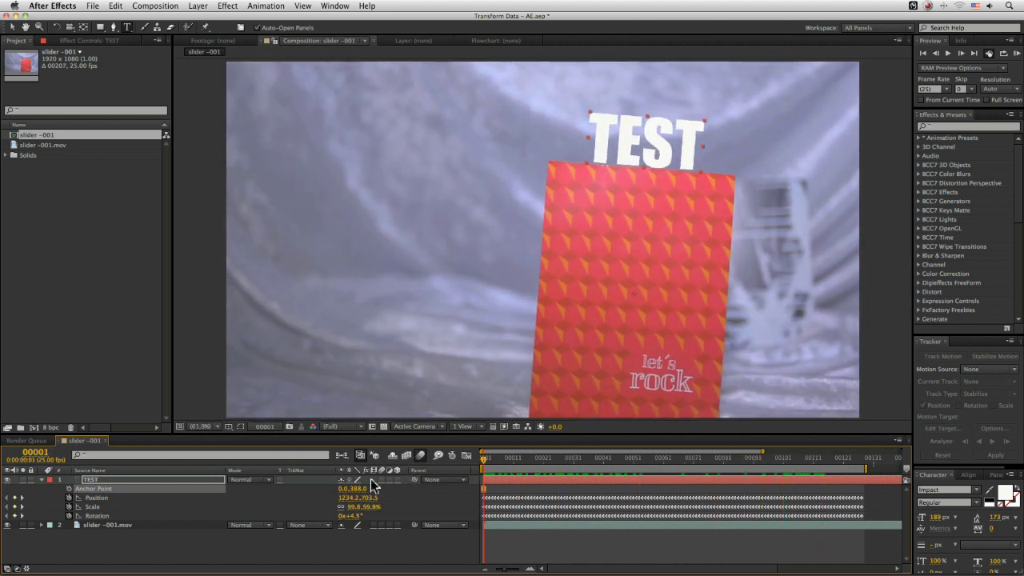
drag(344, 488, 570, 470)
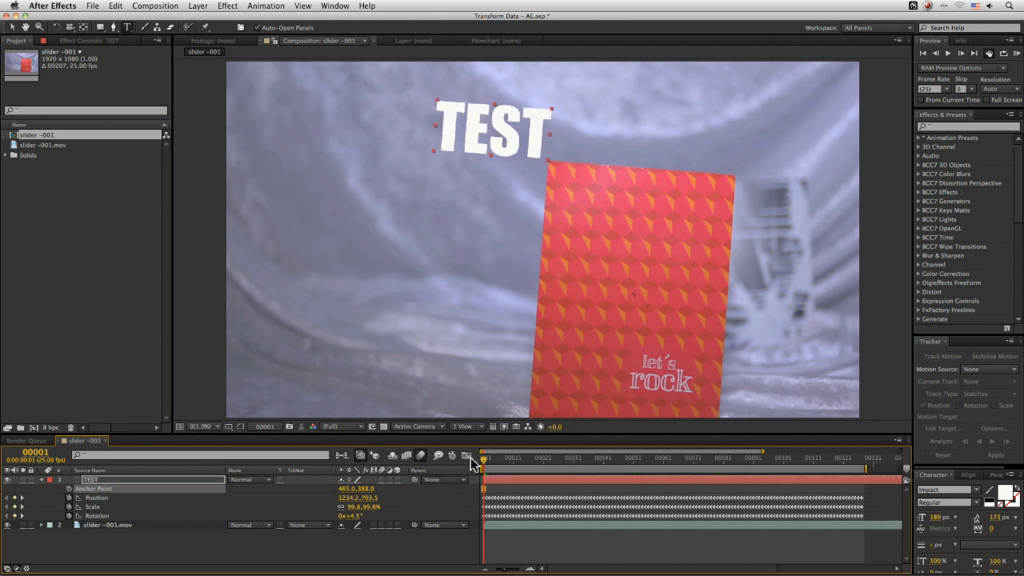
mouse_move(483, 459)
mouse_down()
mouse_move(850, 445)
mouse_move(484, 456)
mouse_move(760, 460)
mouse_move(483, 458)
mouse_up()
mouse_move(484, 460)
mouse_down()
mouse_move(621, 462)
mouse_move(393, 459)
mouse_up()
click(102, 481)
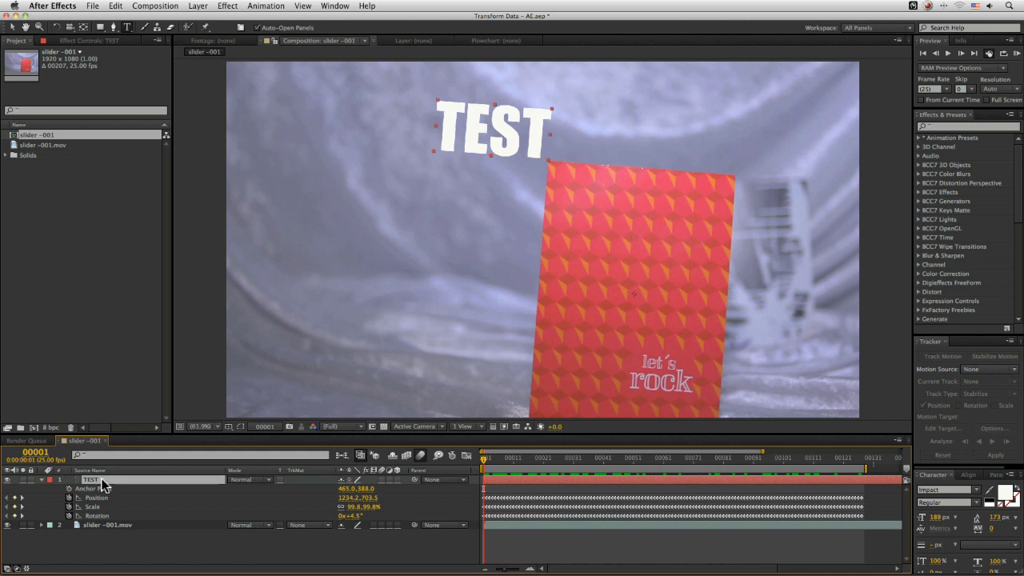
Delete the TEST text layer and create a new null object named Null 2
key(Delete)
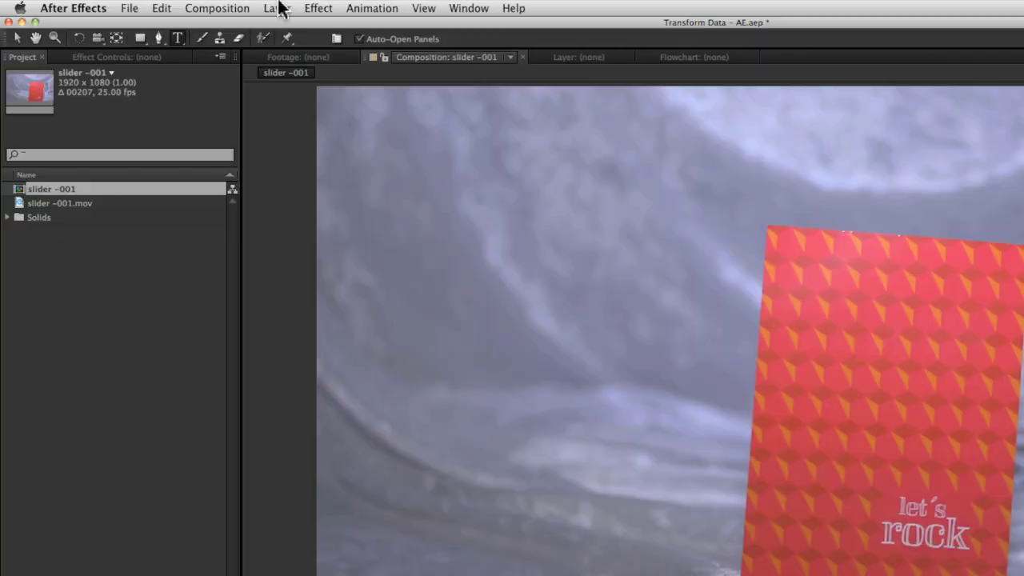
click(197, 5)
mouse_move(283, 27)
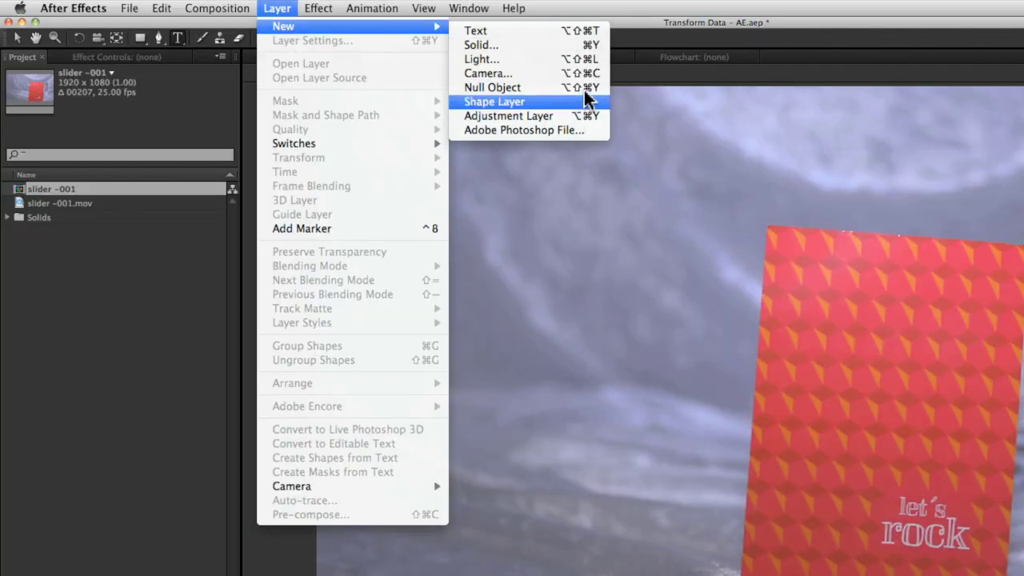
click(543, 87)
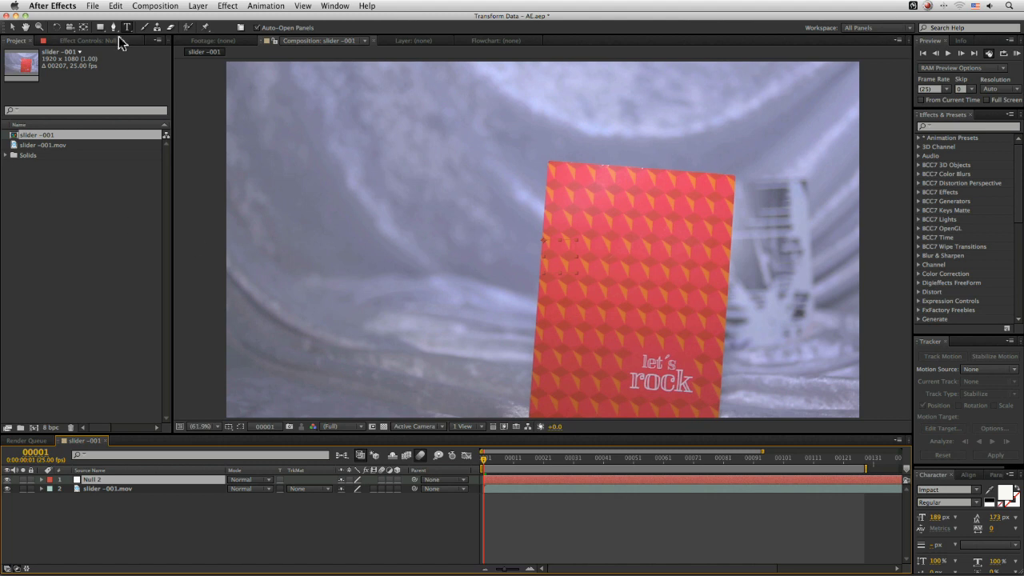
Paste the tracking keyframes onto Null 2 and reveal its keyframed properties
click(92, 7)
click(85, 6)
click(100, 7)
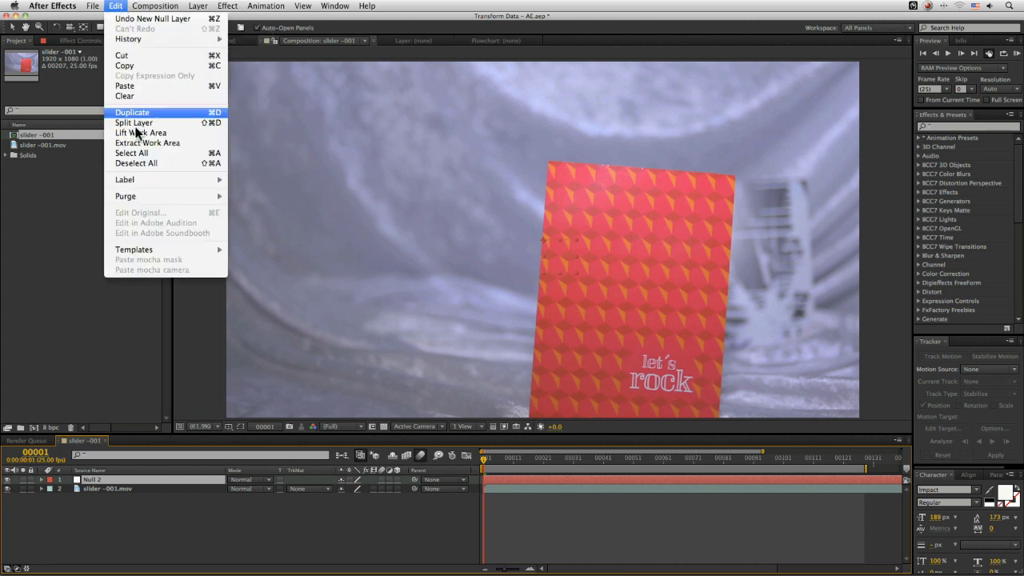
click(124, 86)
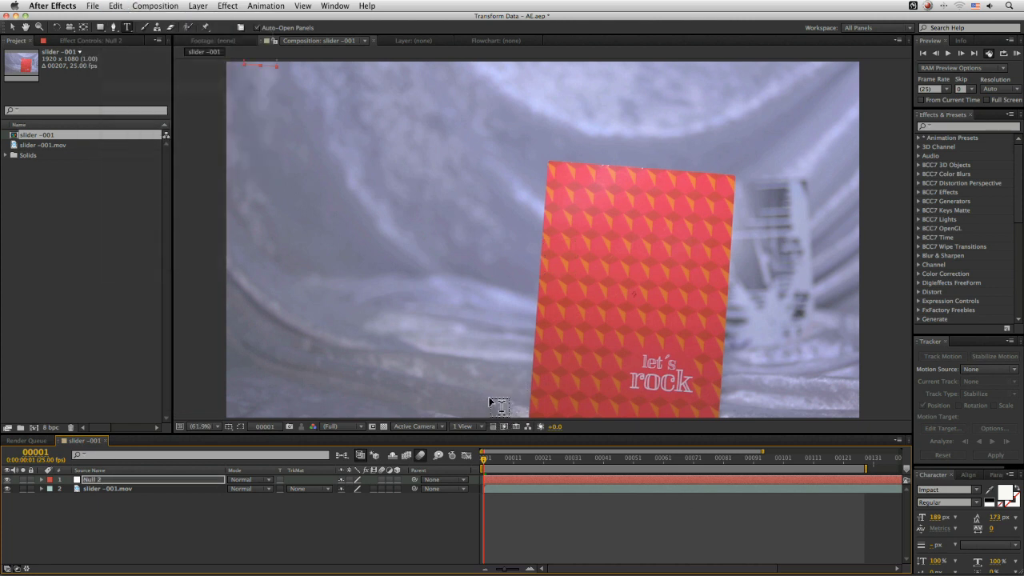
key(u)
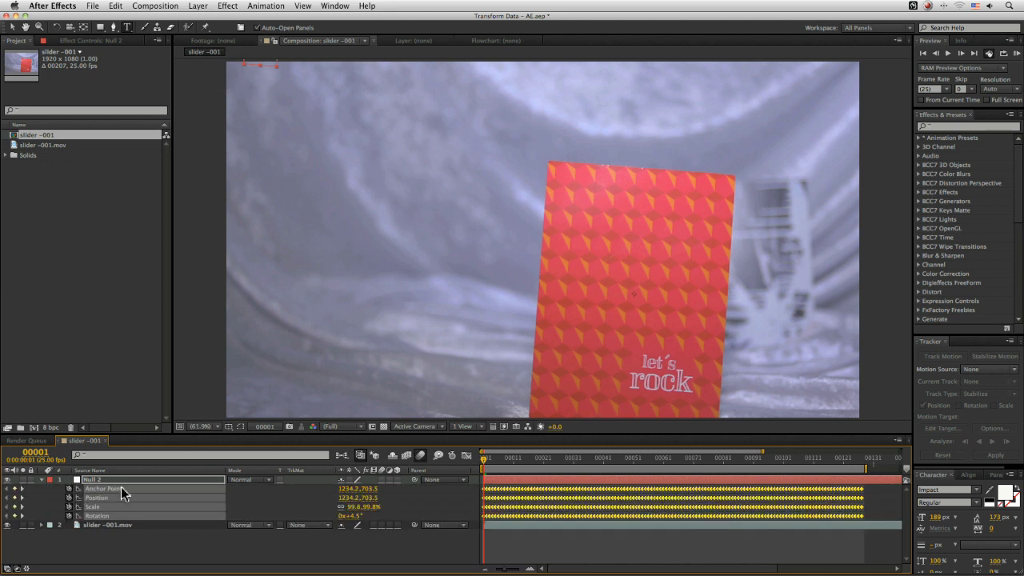
Remove Null 2's Anchor Point keyframes and reset the anchor point to 0,0
key(F2)
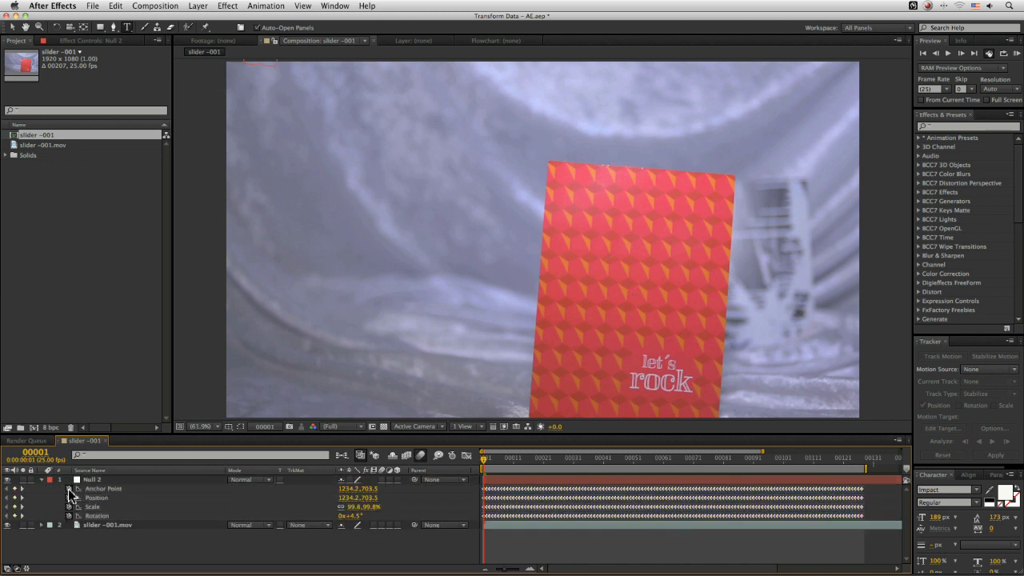
click(69, 488)
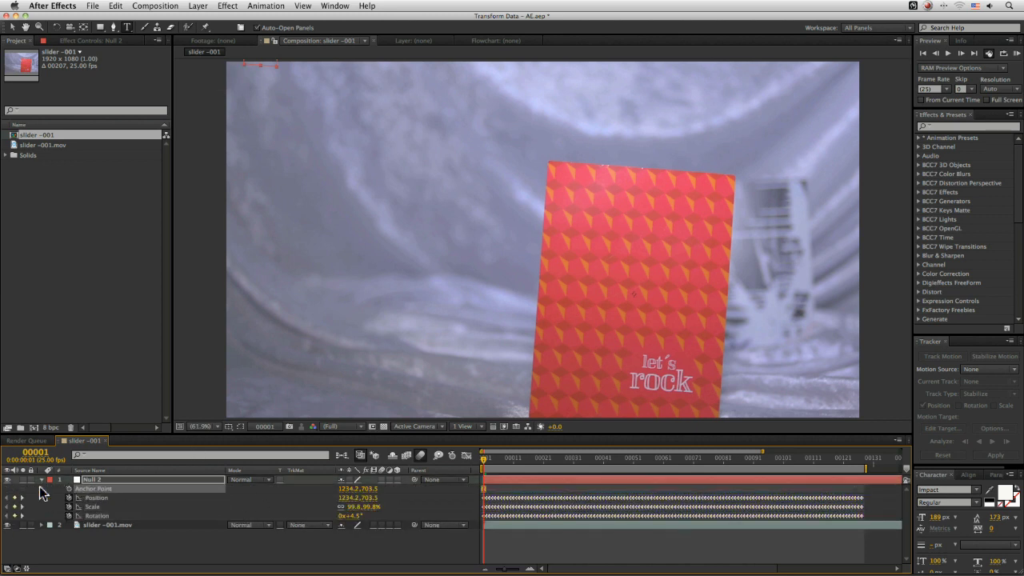
right_click(102, 490)
click(150, 547)
Add a text layer reading 'TEST 2' above the red card
click(441, 206)
text(T)
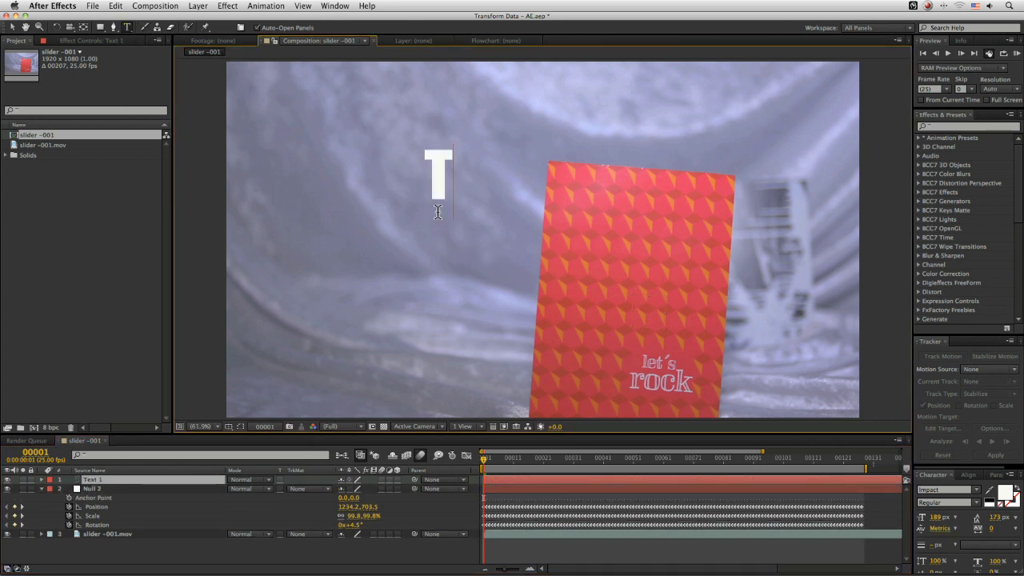
text(EST 2)
key(KP_Enter)
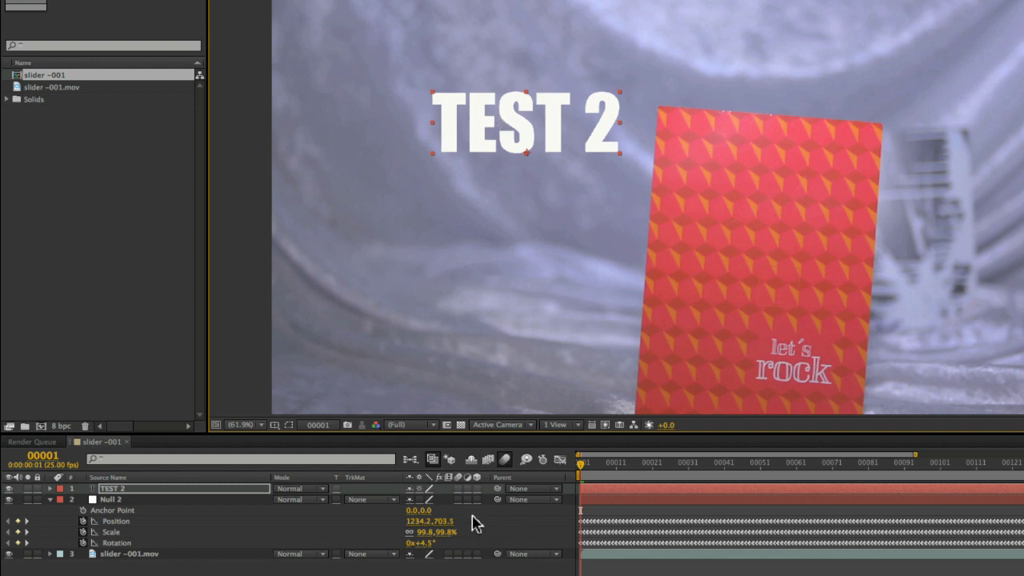
Rename the null 'Null 2 – Tracking data', parent TEST 2 to it, and scrub to verify
click(117, 501)
key(Return)
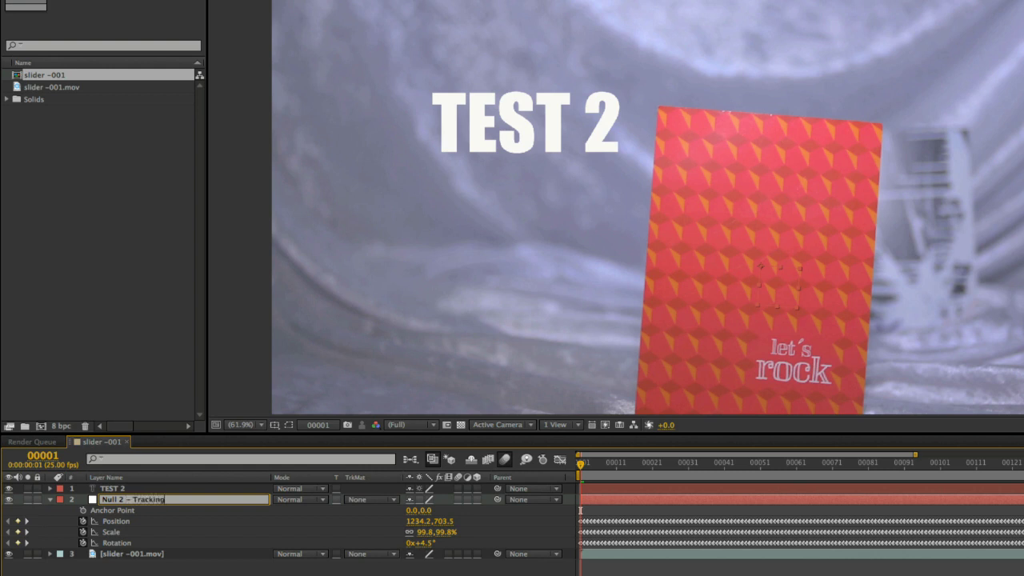
text( dat)
key(Return)
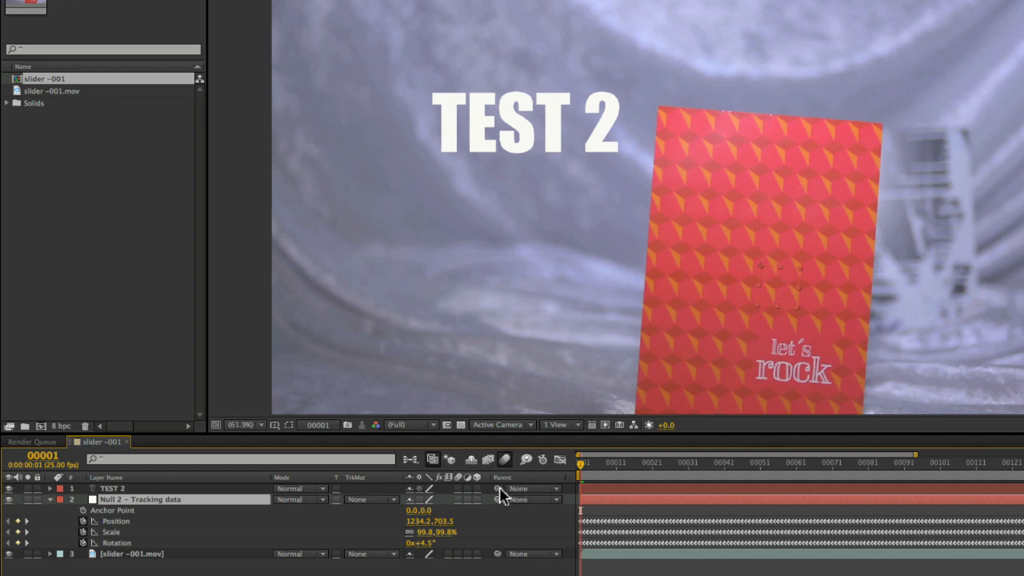
key(Return)
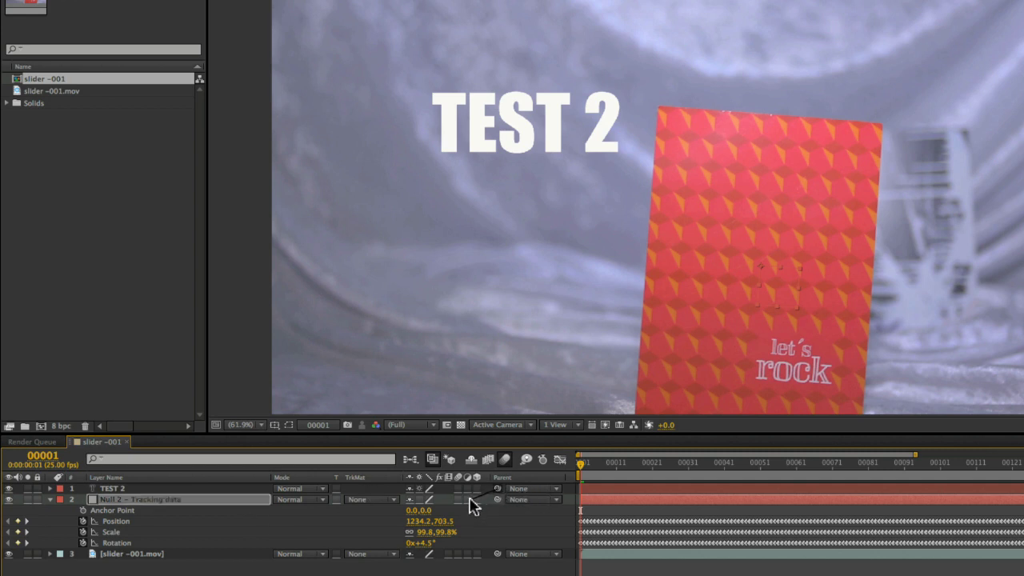
drag(472, 505, 472, 505)
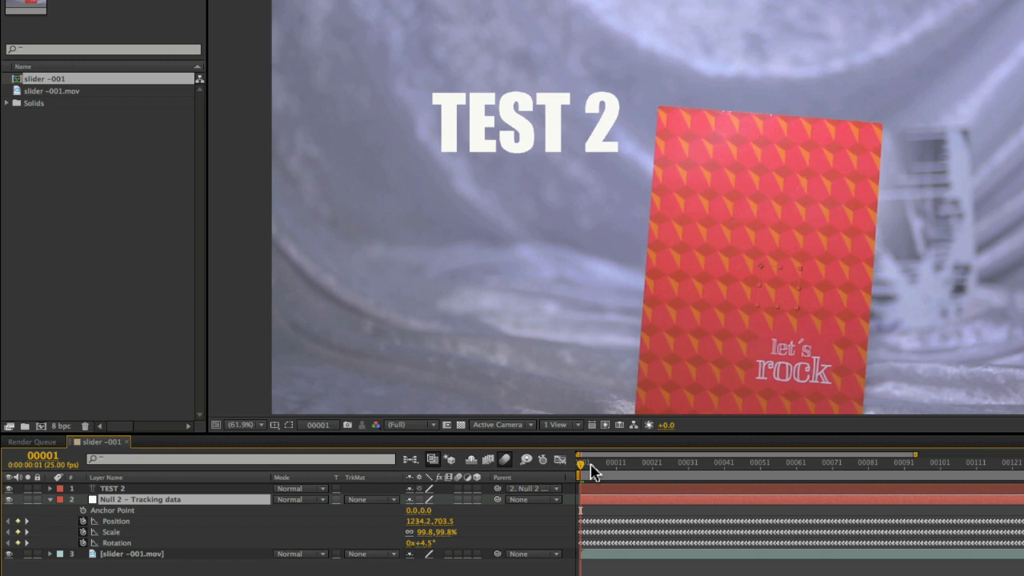
mouse_move(592, 472)
mouse_down()
mouse_move(910, 462)
mouse_move(488, 479)
mouse_up()
Expand TEST 2's Transform properties and enlarge the timeline panel
click(172, 487)
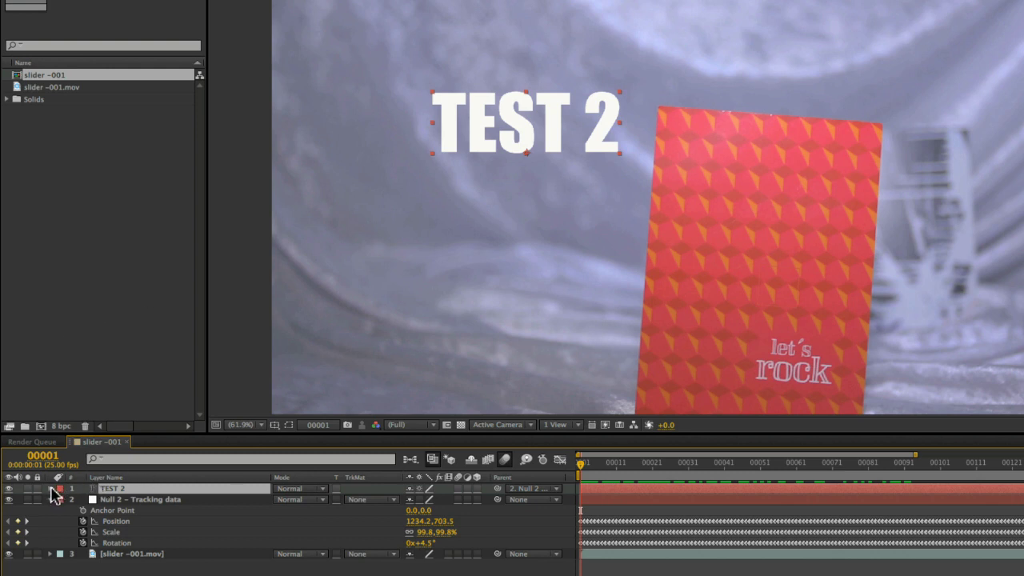
click(51, 489)
click(62, 510)
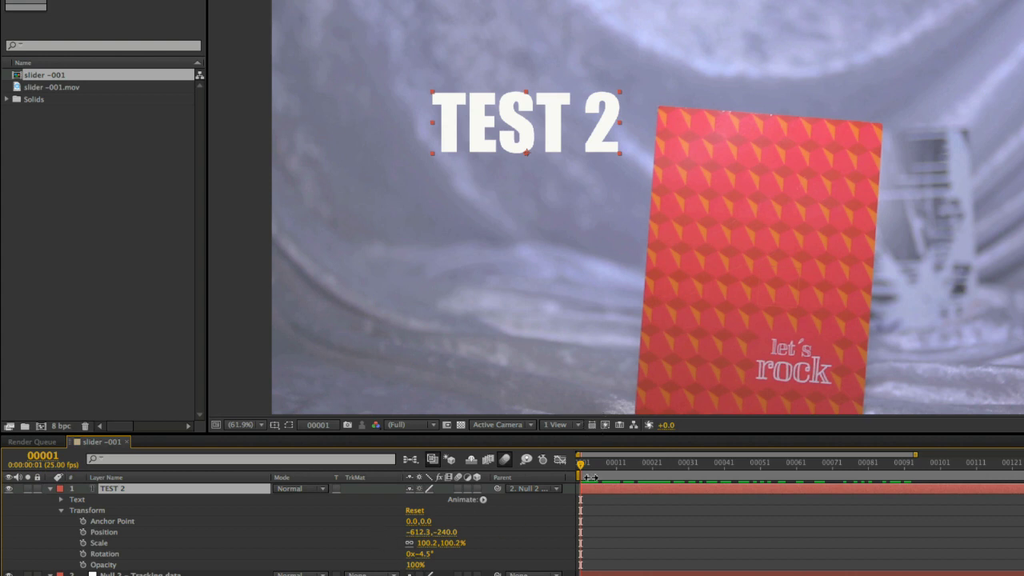
drag(550, 436, 516, 384)
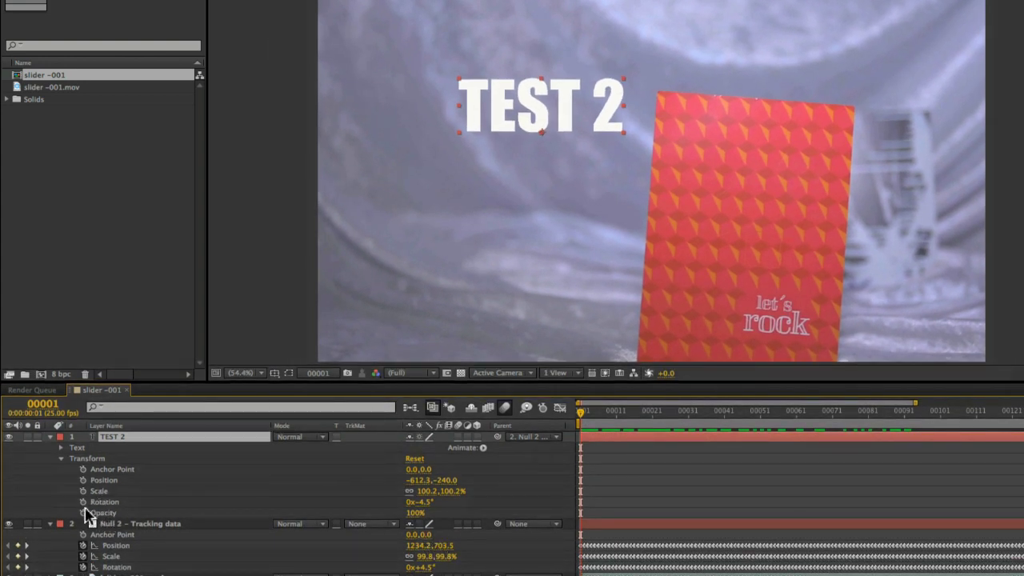
Keyframe TEST 2's Rotation from the start to a large spin at frame 125, then preview
click(82, 501)
drag(588, 416, 1020, 418)
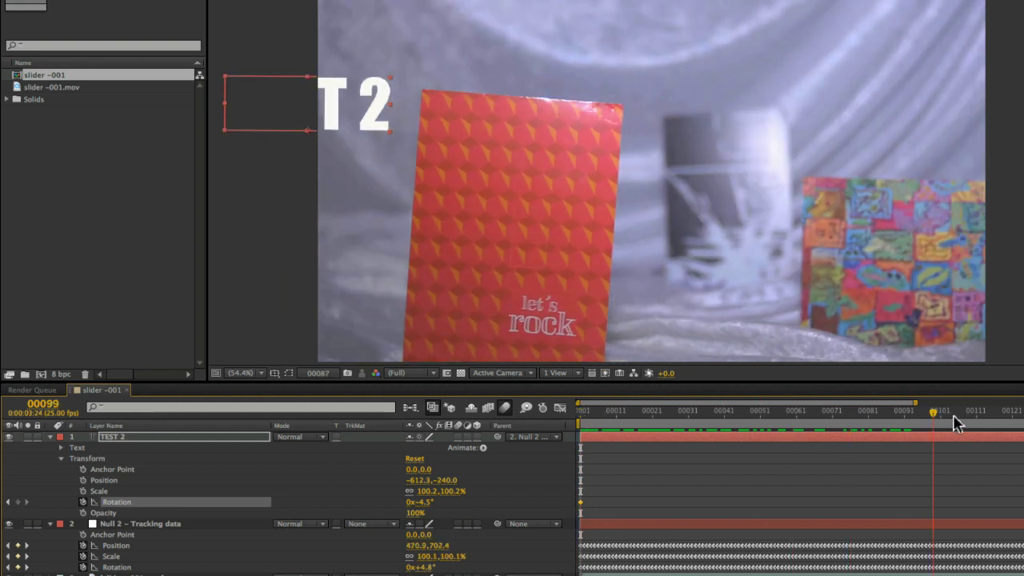
drag(423, 512, 434, 503)
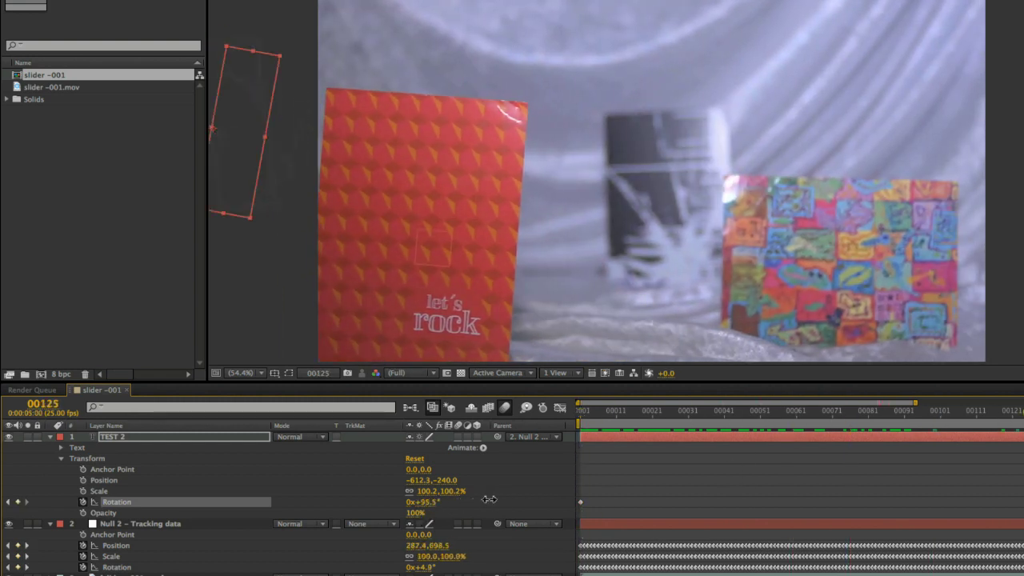
drag(681, 420, 483, 416)
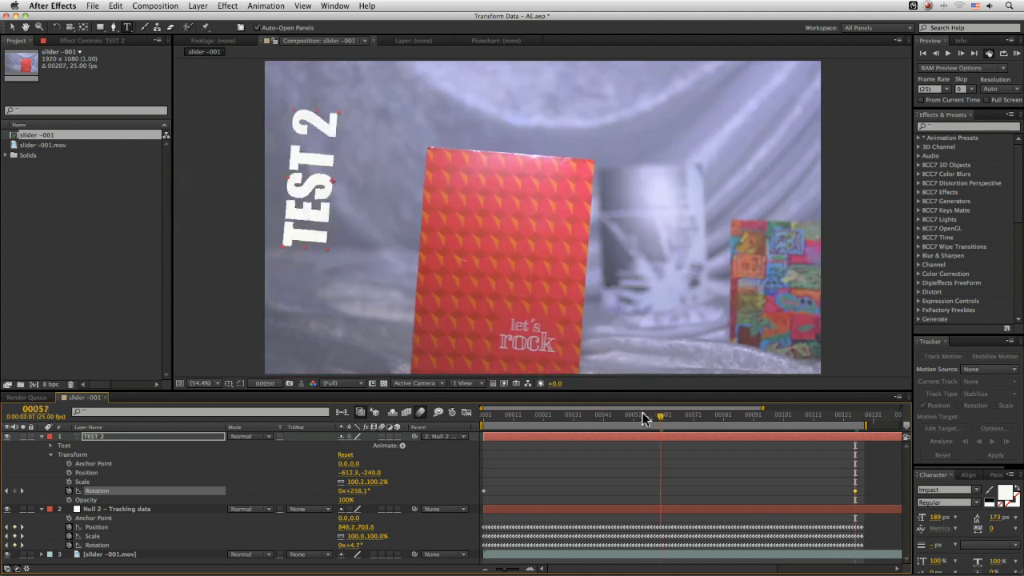
key(space)
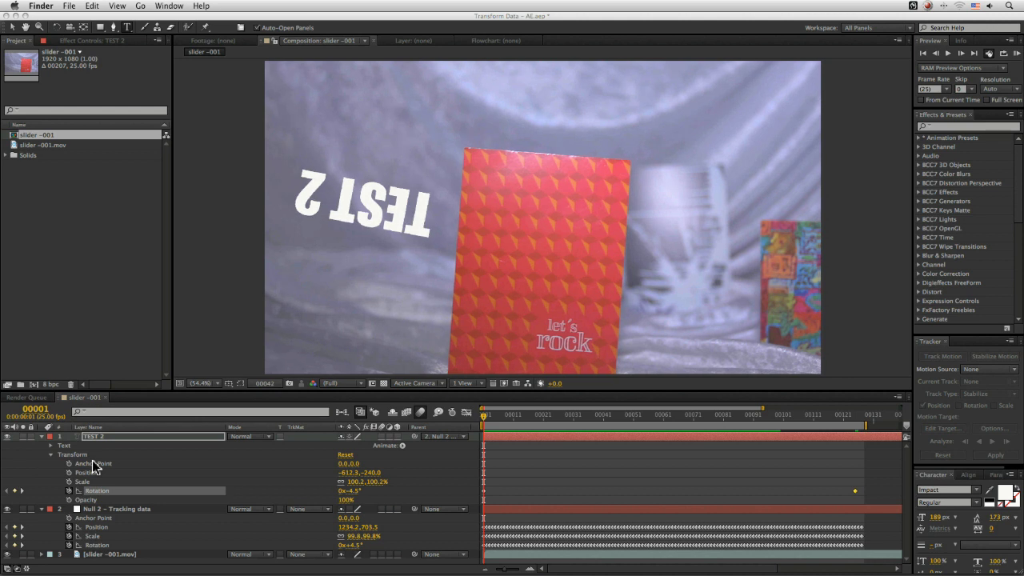
click(93, 298)
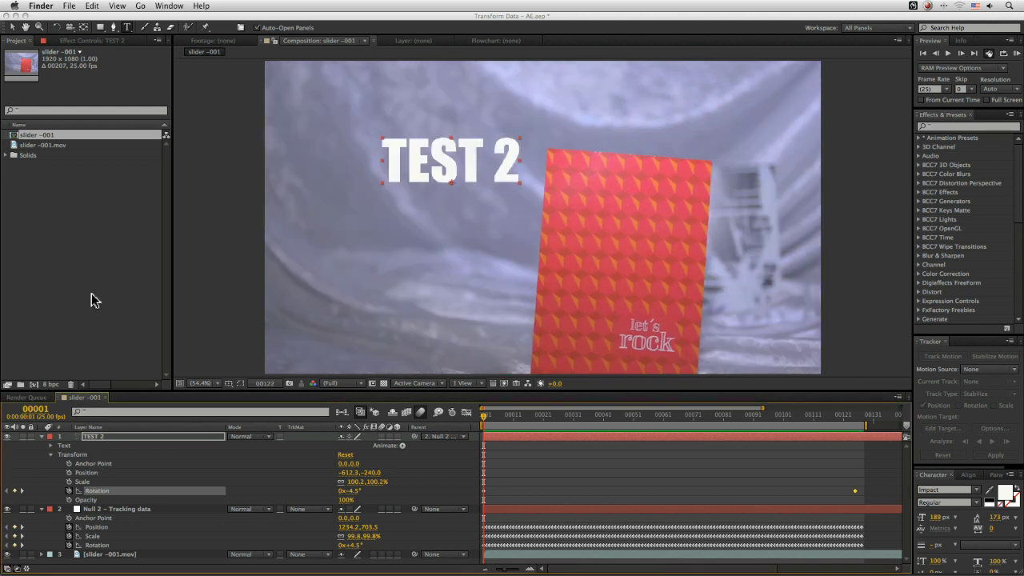
key(space)
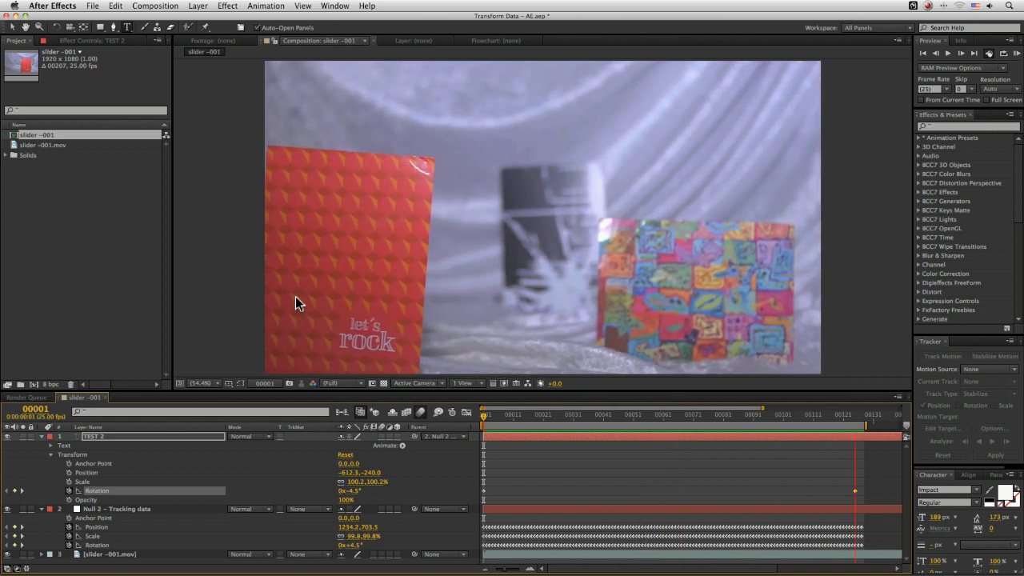
Remove TEST 2's end rotation keyframe, keeping it parented to the tracking null
key(space)
click(69, 492)
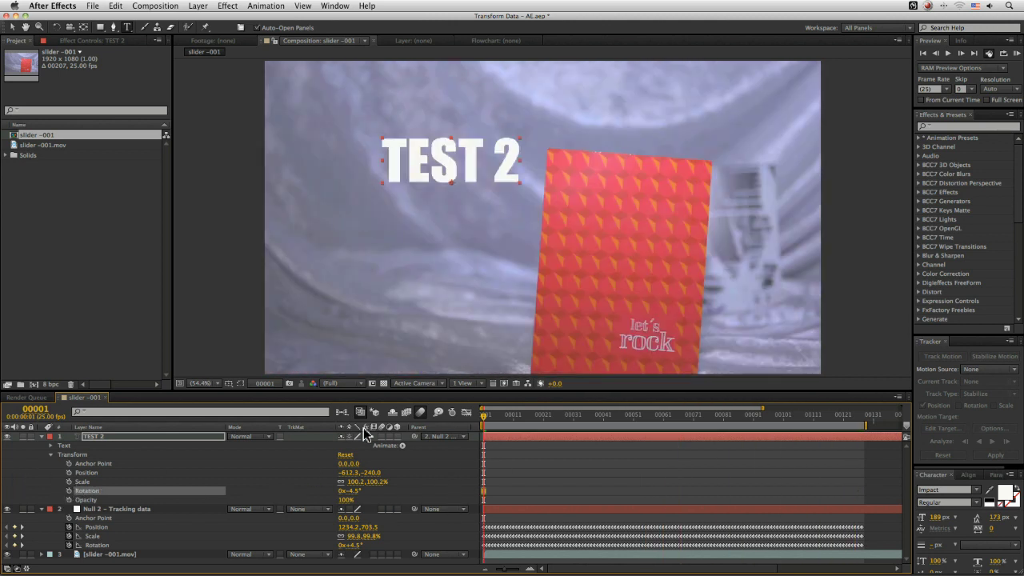
click(443, 437)
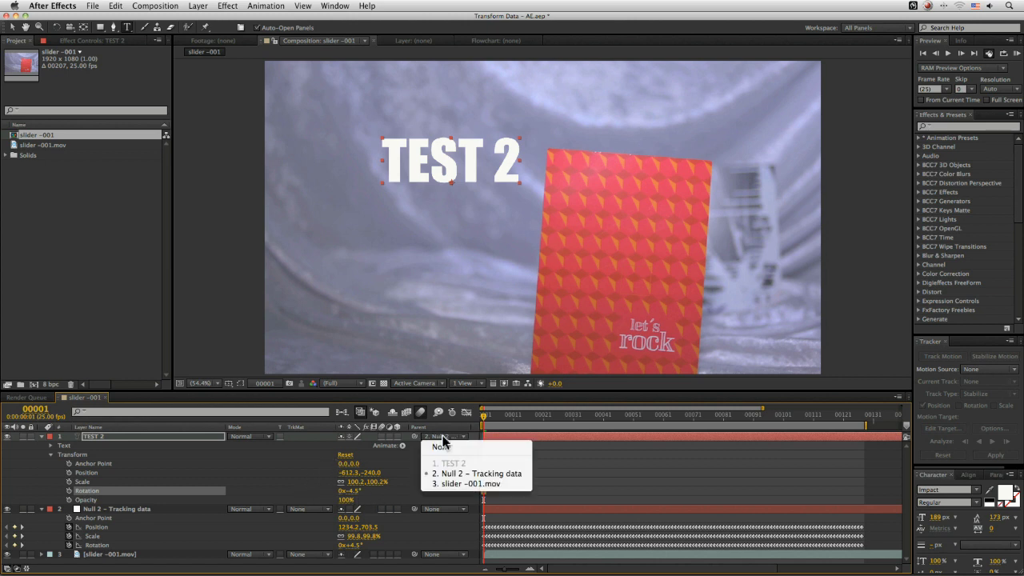
click(302, 471)
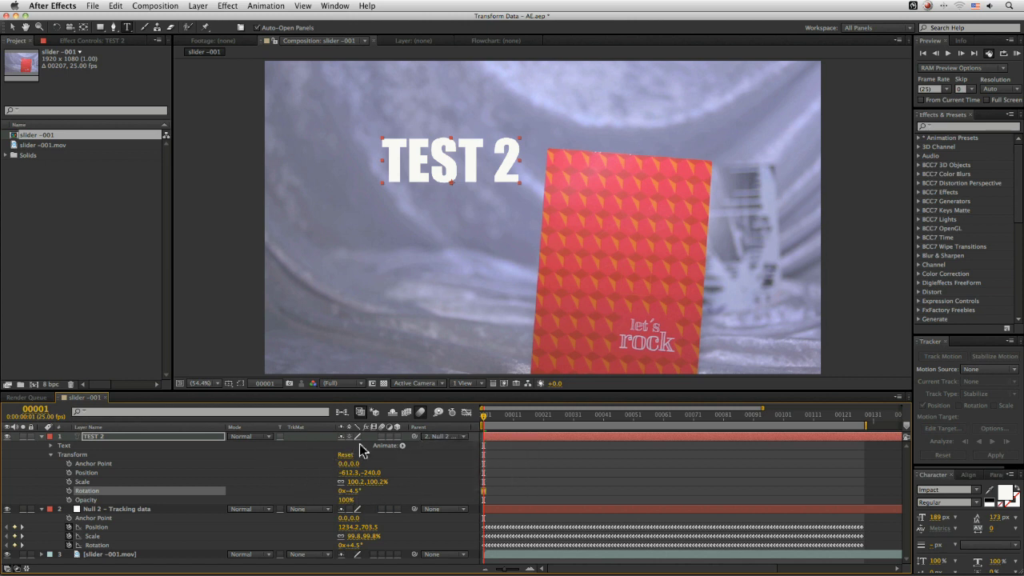
Make TEST 2 a 3D layer, shift it right, preview, and set Position Z to 0
click(396, 437)
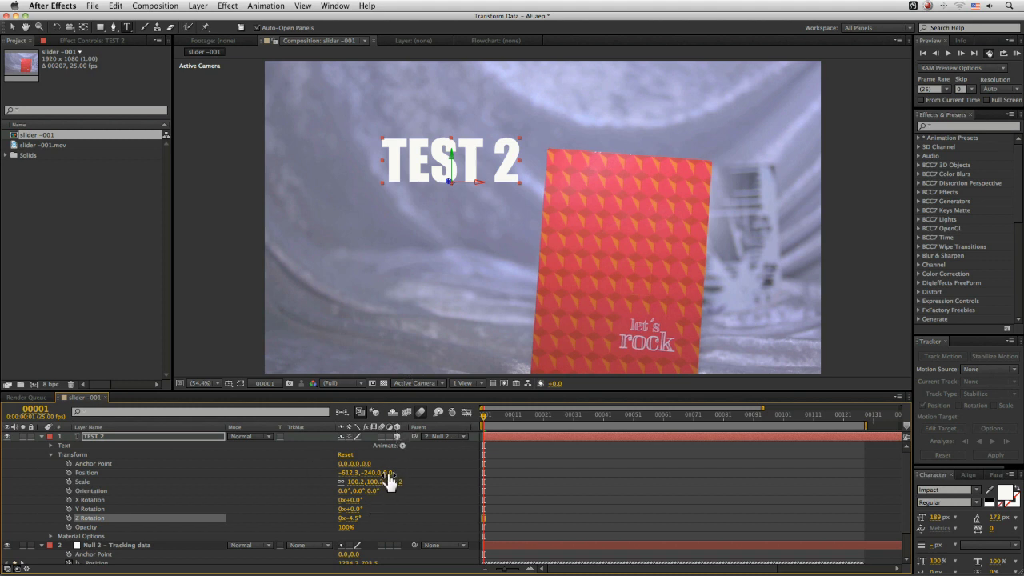
drag(390, 476, 367, 472)
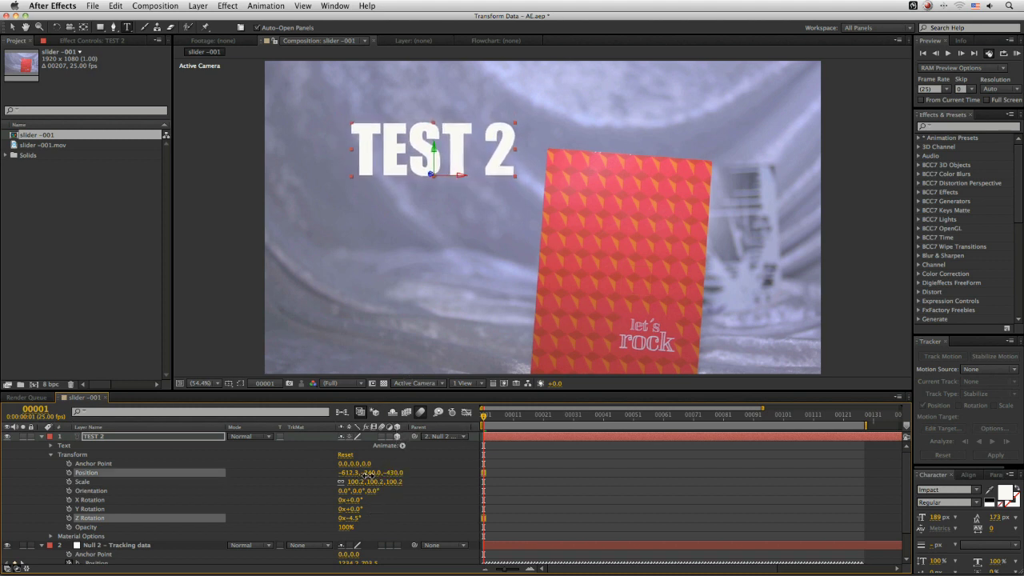
mouse_move(367, 472)
mouse_down()
mouse_move(408, 476)
mouse_move(391, 472)
mouse_up()
key(space)
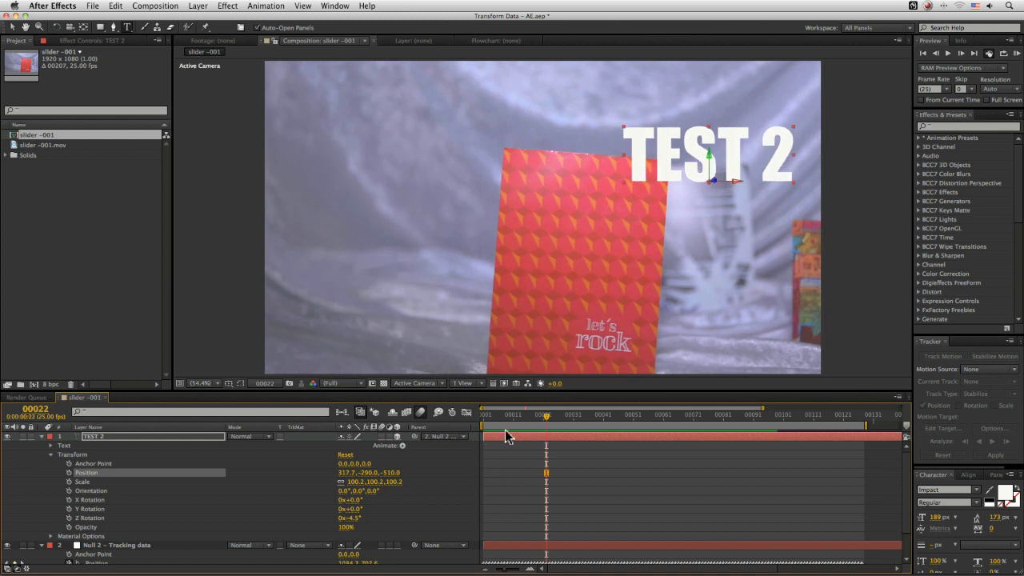
key(space)
click(391, 471)
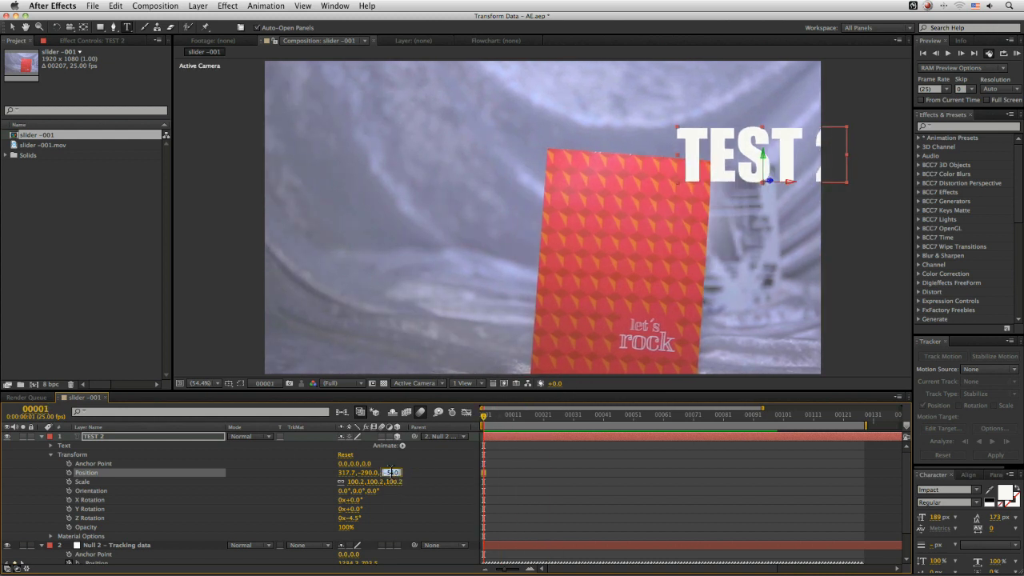
text(0)
key(Return)
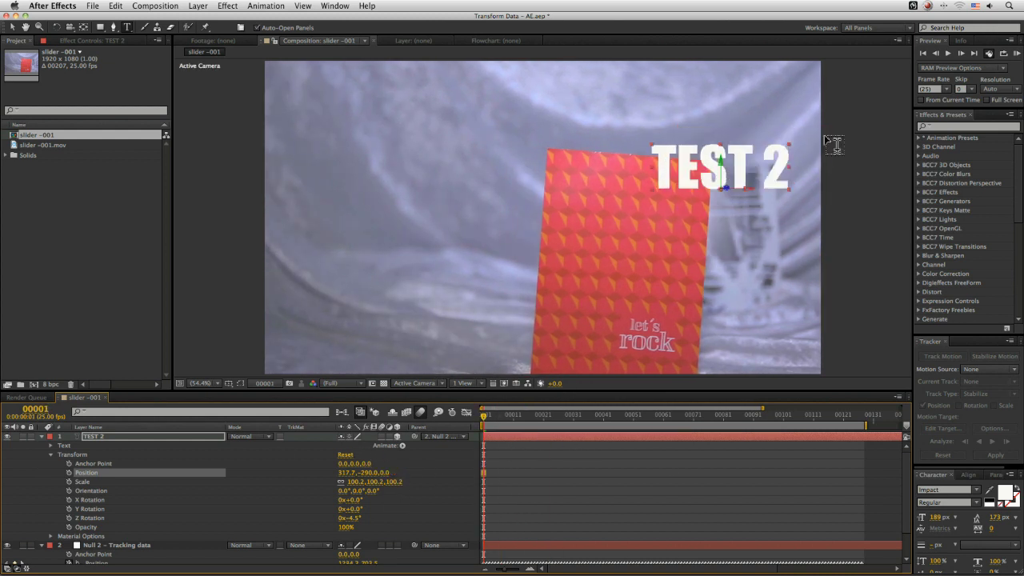
Place TEST 2 on the card's lower area, tilted -1.5° and scaled to about 67%
key(v)
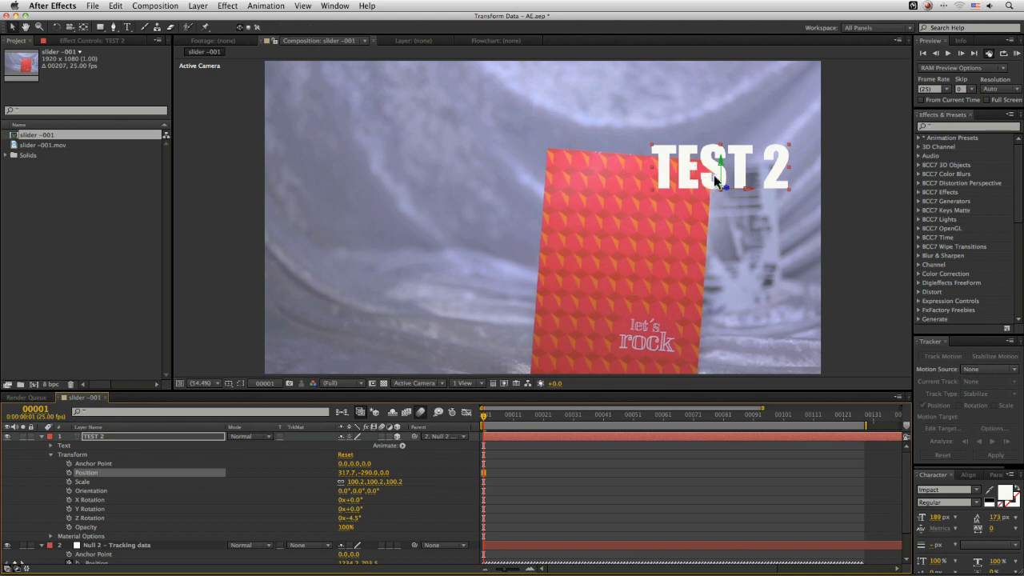
drag(714, 166, 646, 334)
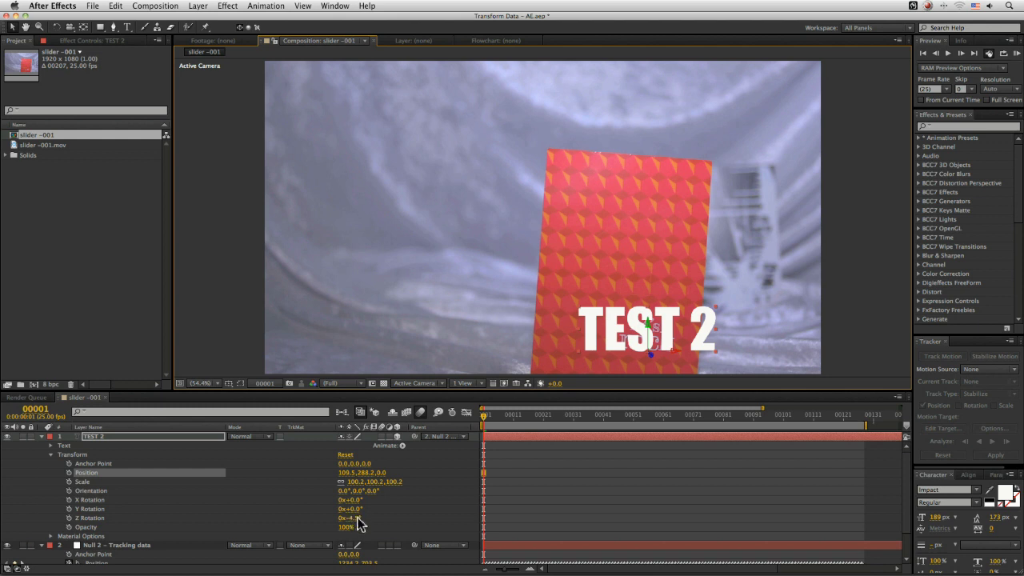
drag(356, 522, 370, 512)
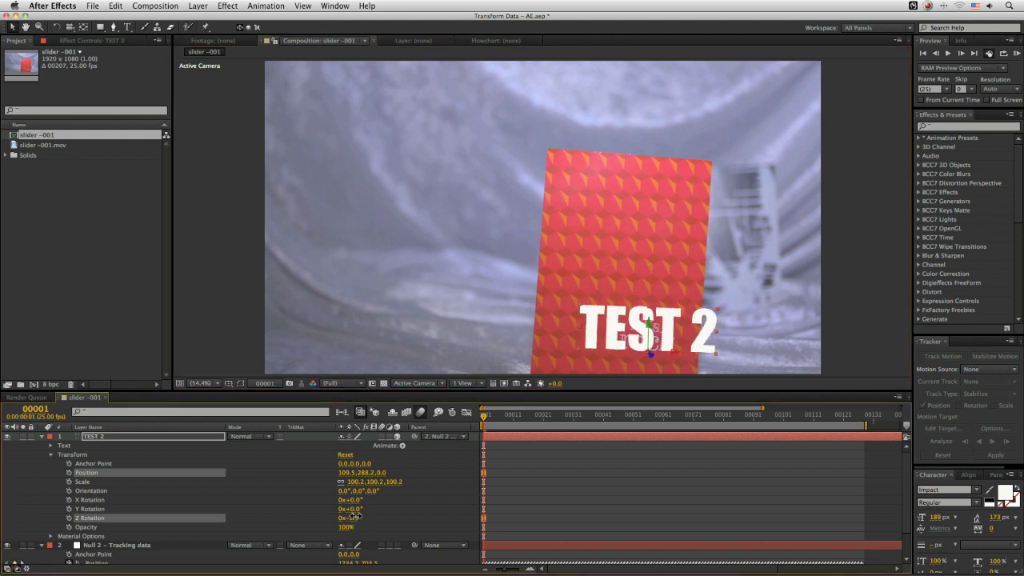
drag(353, 482, 340, 482)
drag(661, 340, 652, 339)
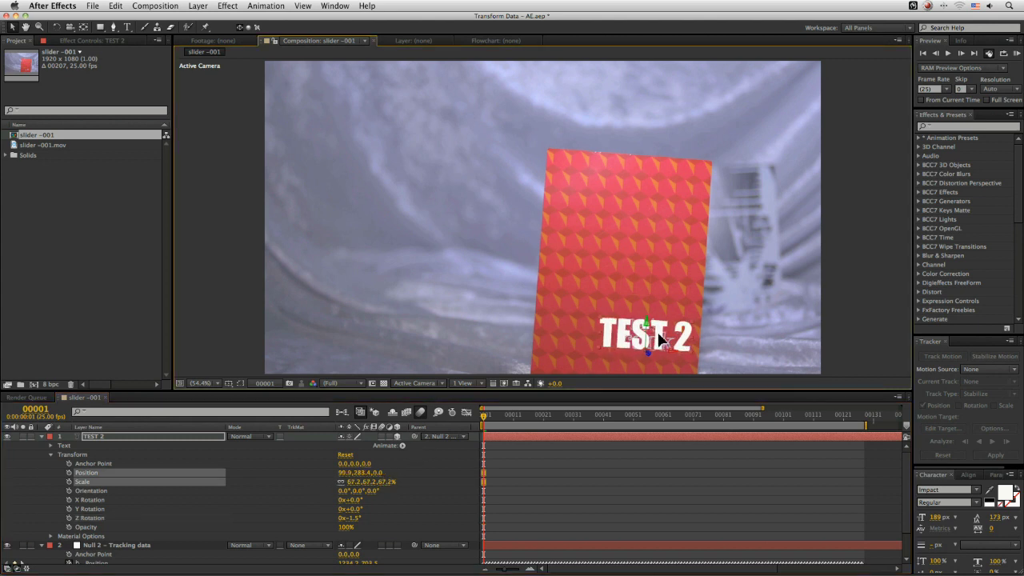
Keyframe TEST 2's position at frame 11, push Z to -2750 at frame 4, and preview
drag(494, 424, 509, 422)
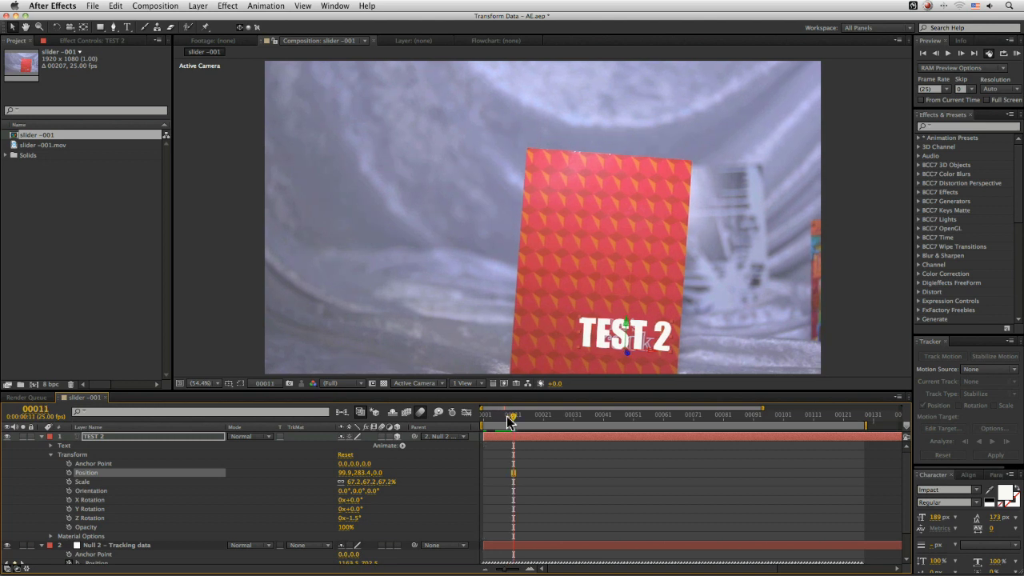
click(70, 474)
drag(513, 422, 493, 424)
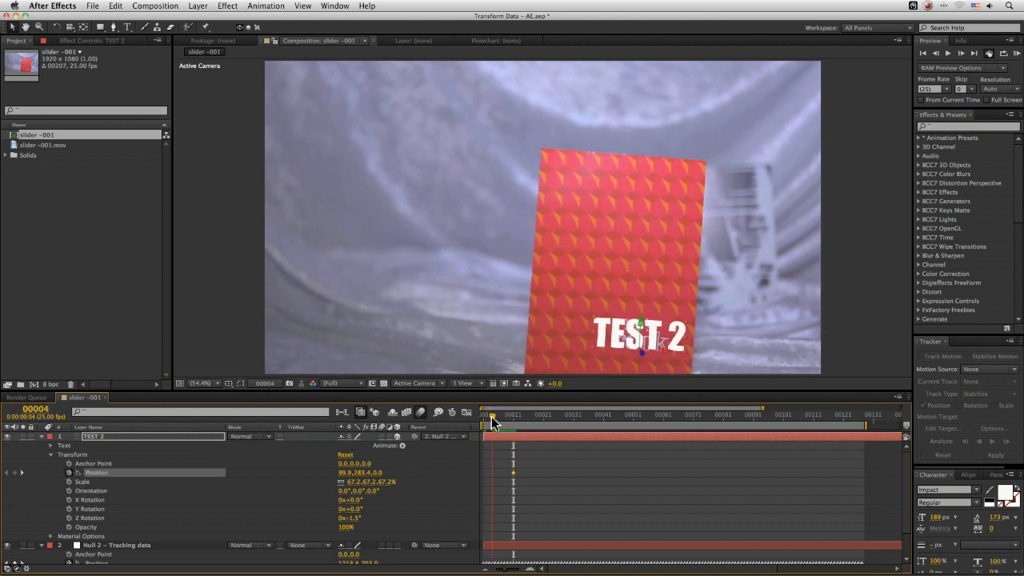
mouse_move(380, 476)
mouse_down()
mouse_move(137, 491)
mouse_move(162, 488)
mouse_up()
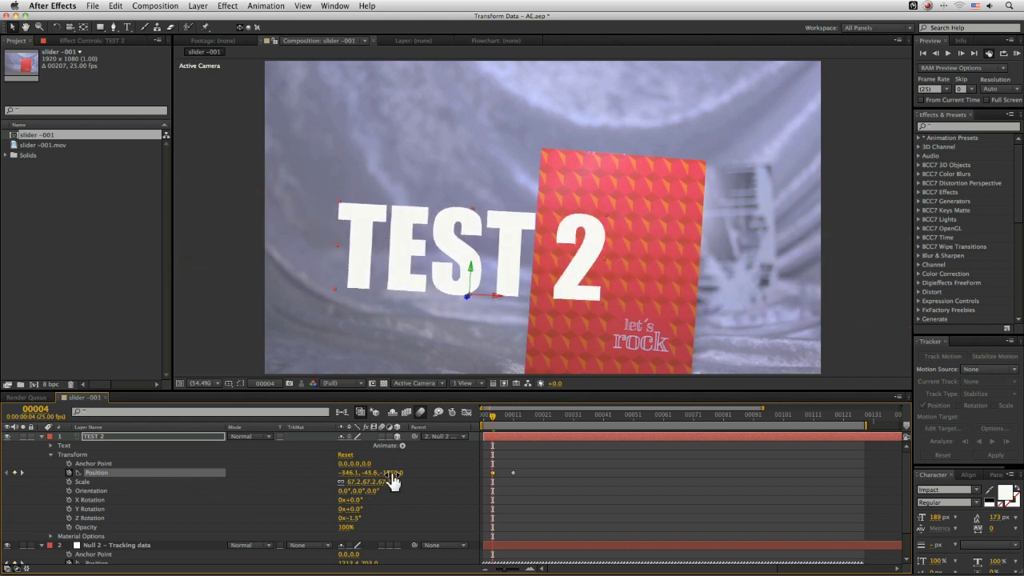
drag(392, 473, 341, 476)
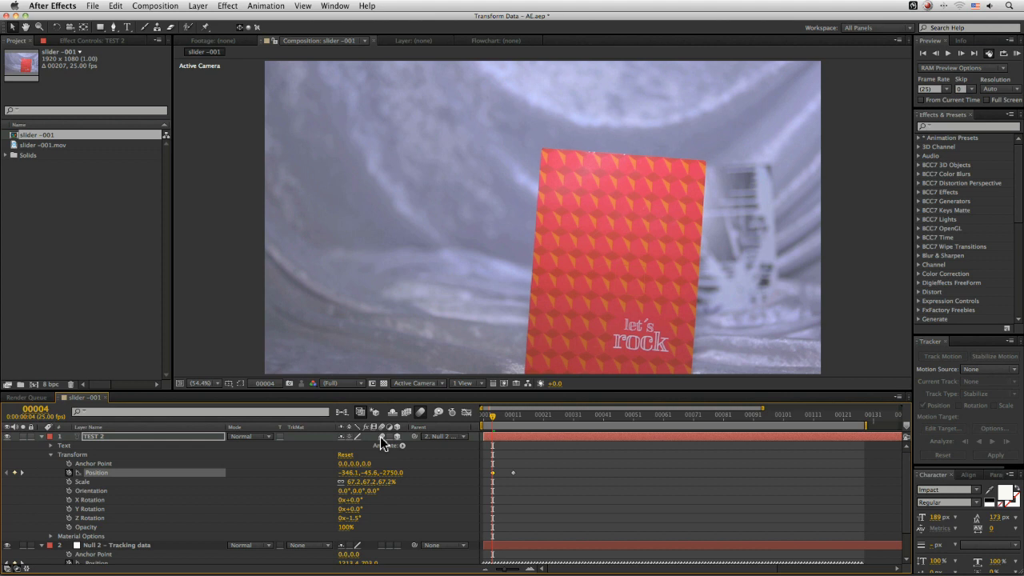
key(space)
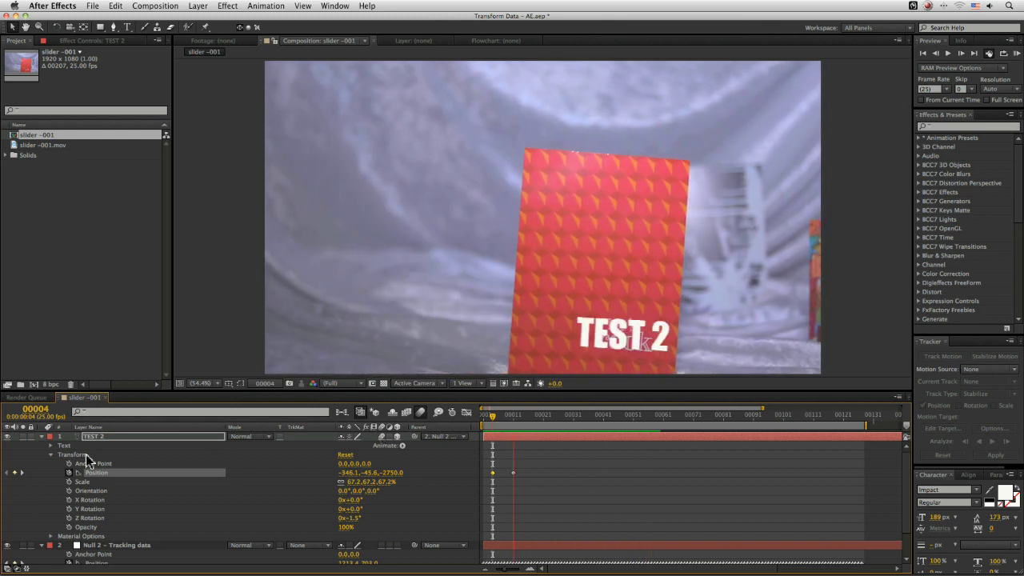
click(502, 384)
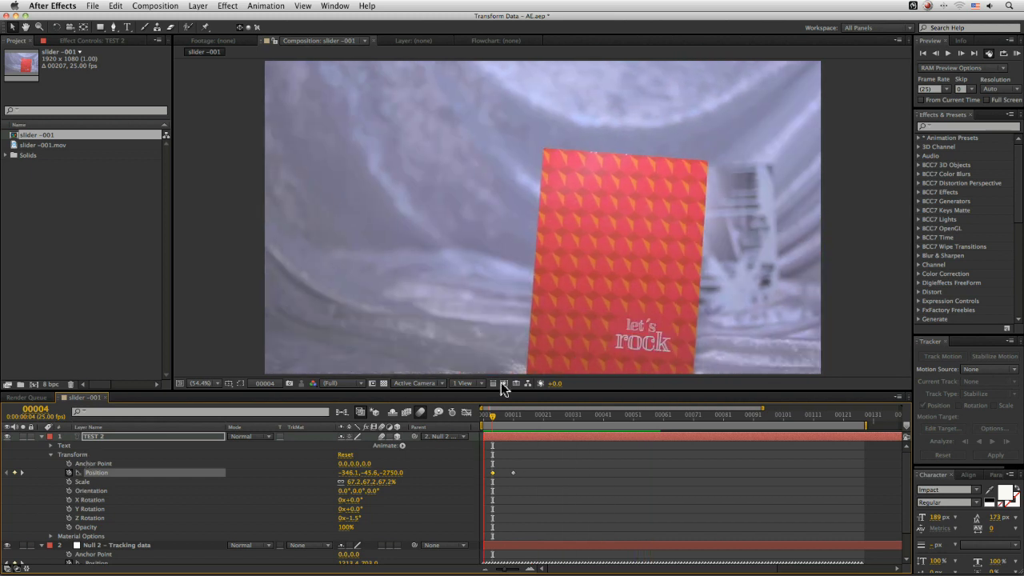
key(space)
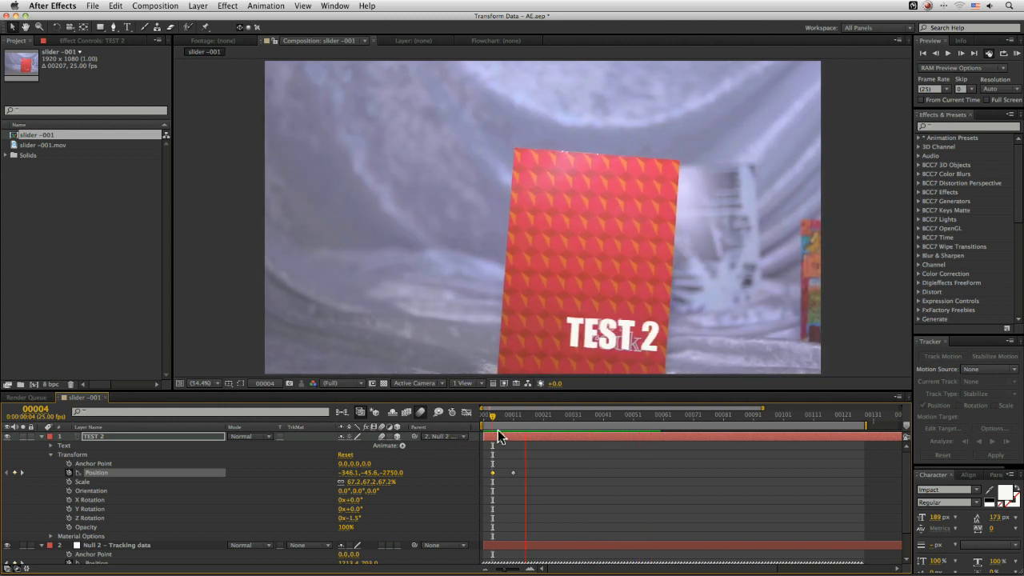
click(484, 414)
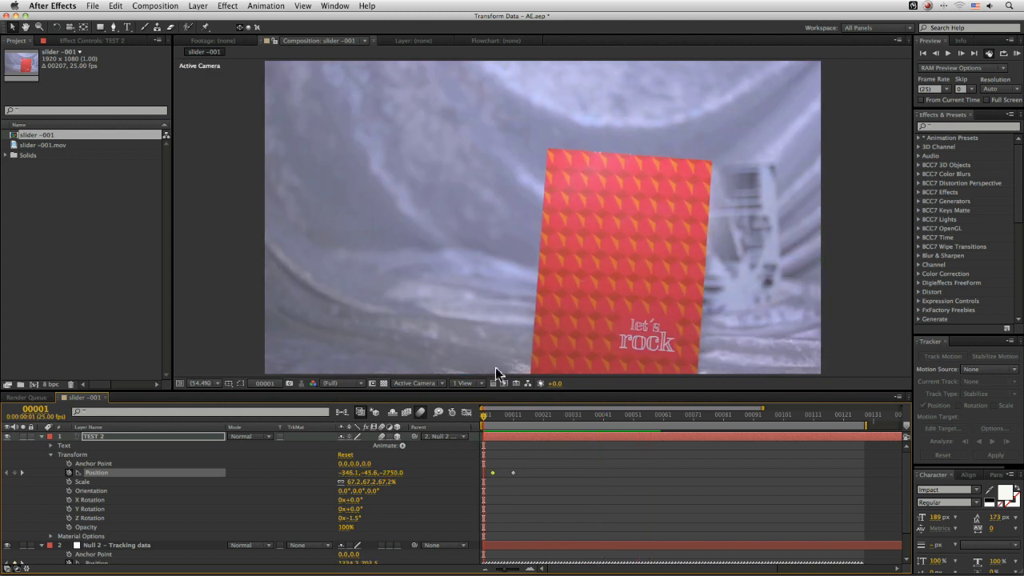
drag(488, 418, 528, 416)
Duplicate TEST 2 as TEST 3 and move the copy up near the card's top
click(88, 435)
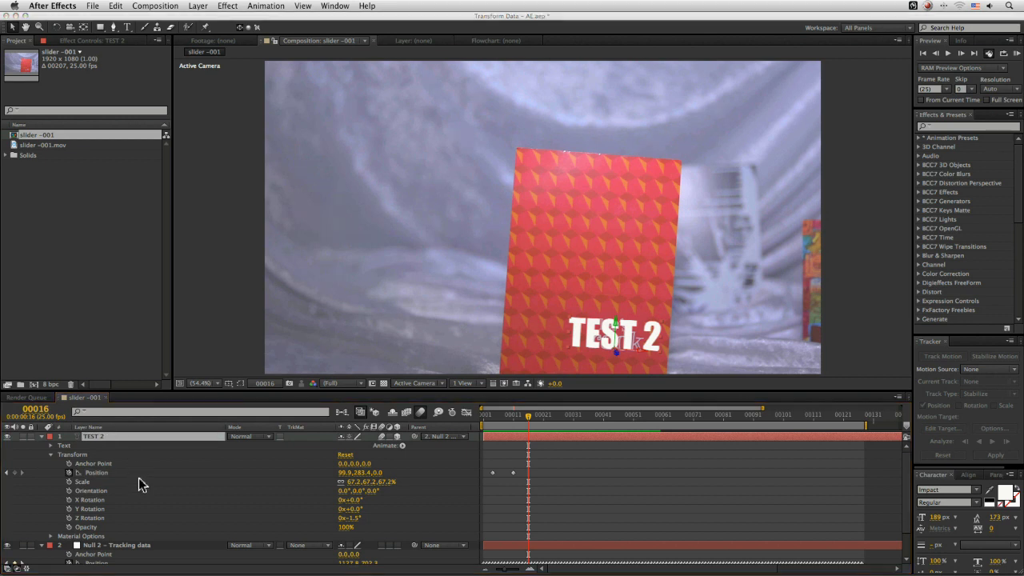
key(ctrl+d)
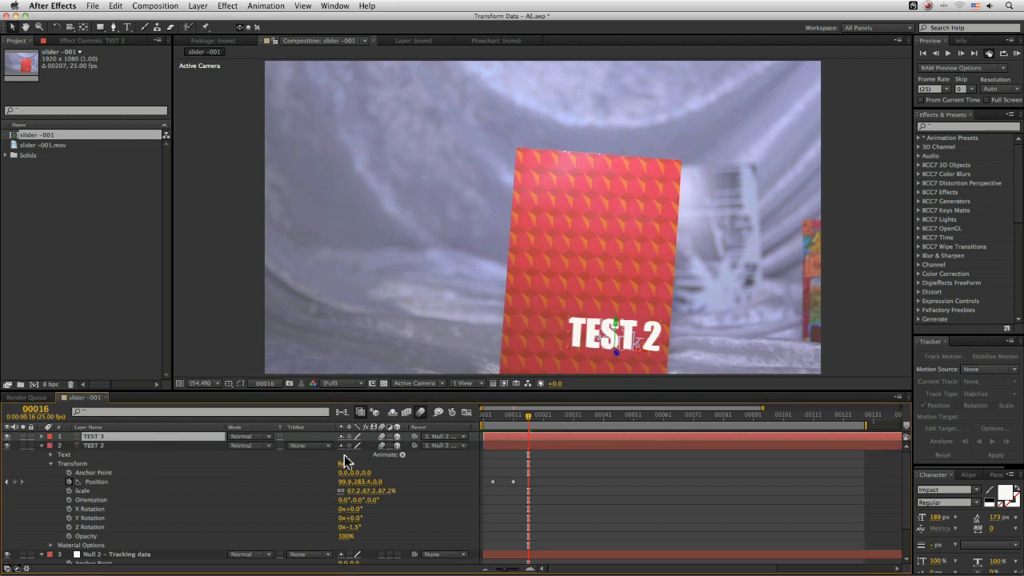
key(p)
click(101, 446)
key(j)
drag(622, 344, 497, 143)
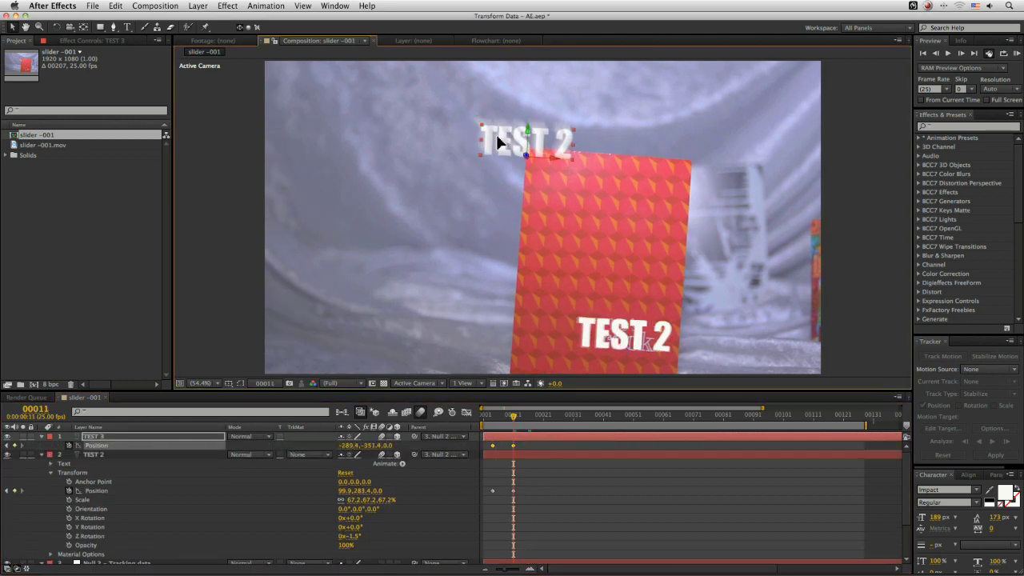
Preview both text layers, return to the first frame, and collapse the layer properties
mouse_move(486, 416)
mouse_down()
mouse_move(595, 435)
mouse_move(471, 424)
mouse_up()
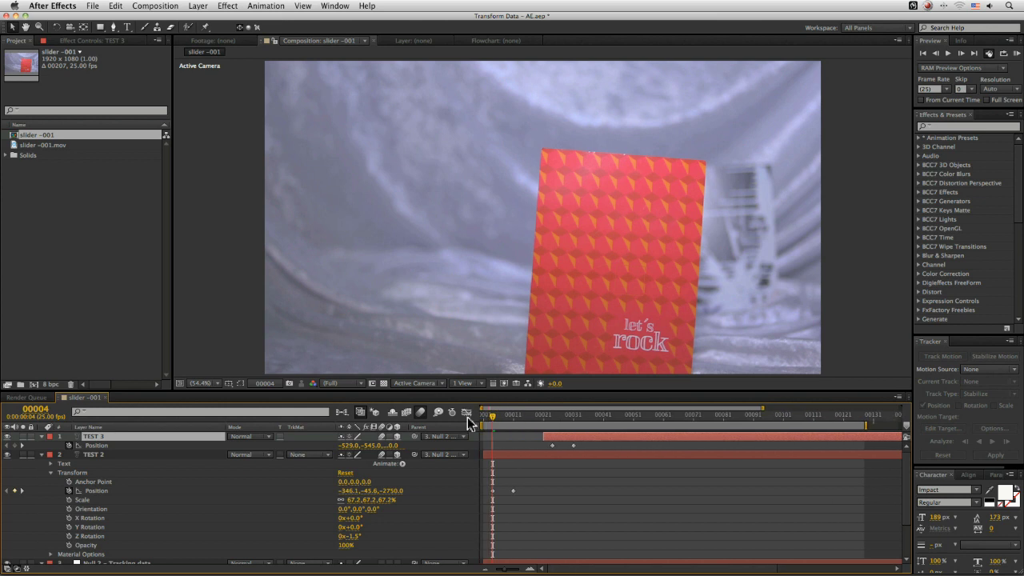
key(space)
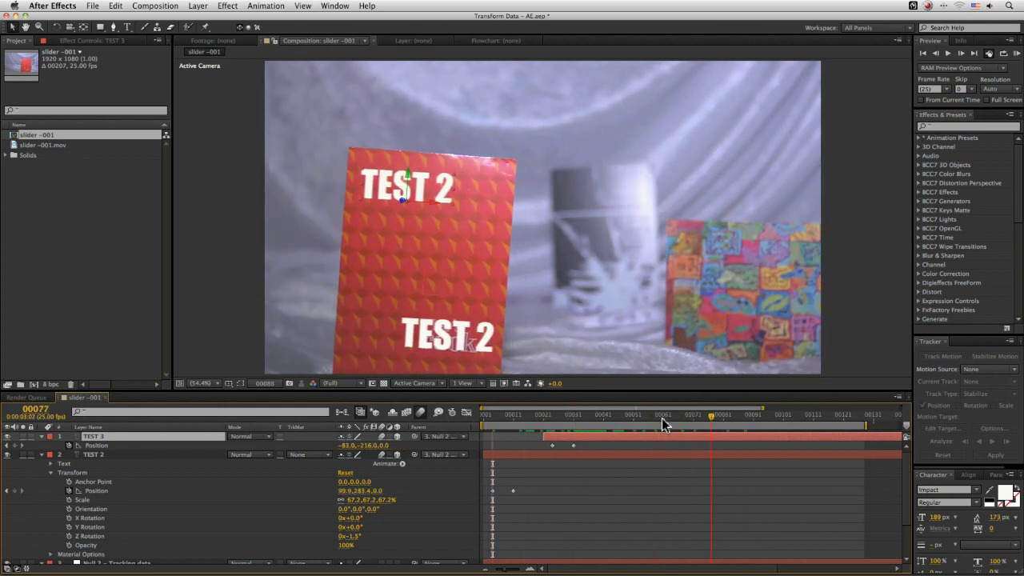
click(543, 415)
key(Home)
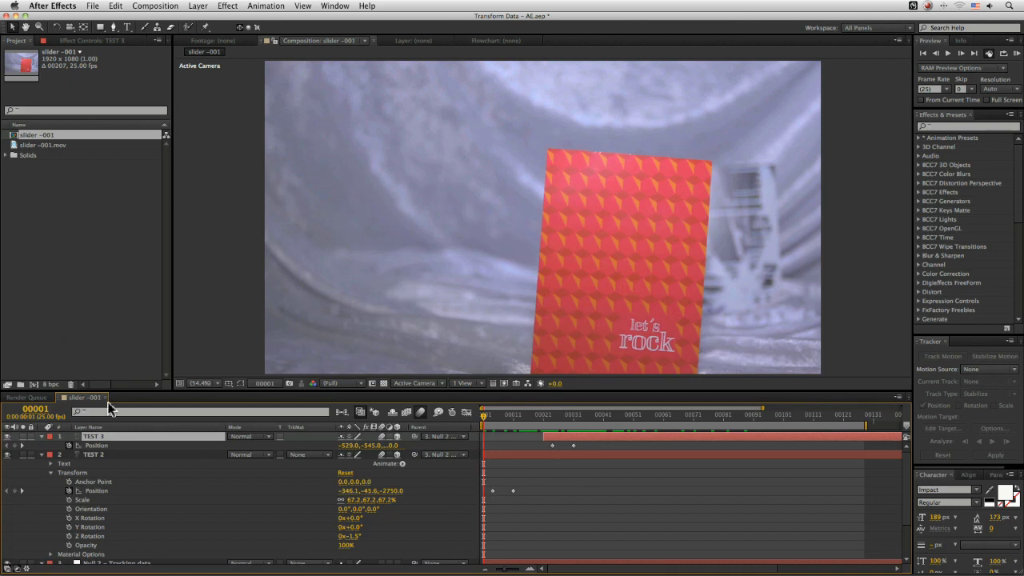
key(F2)
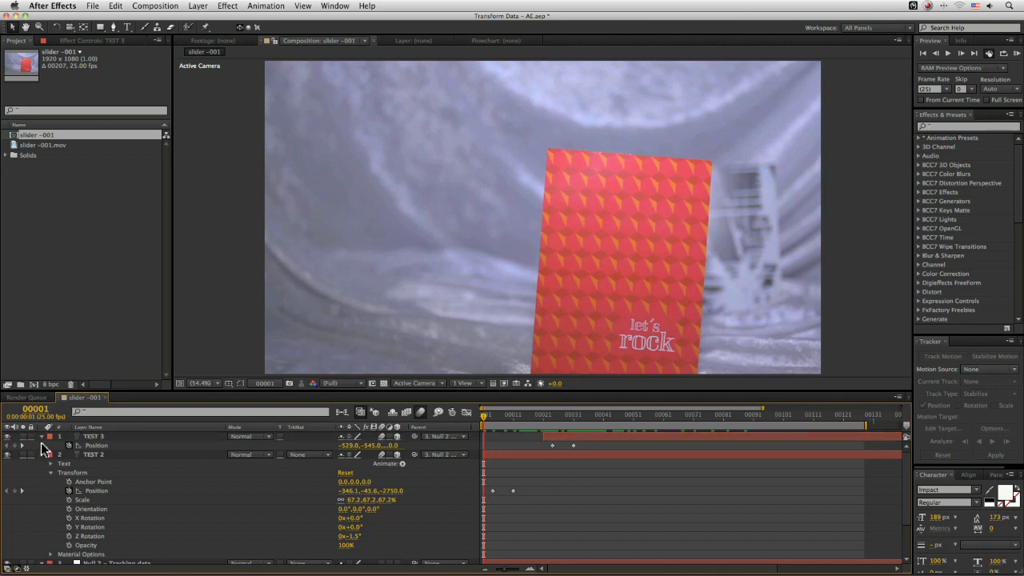
click(42, 436)
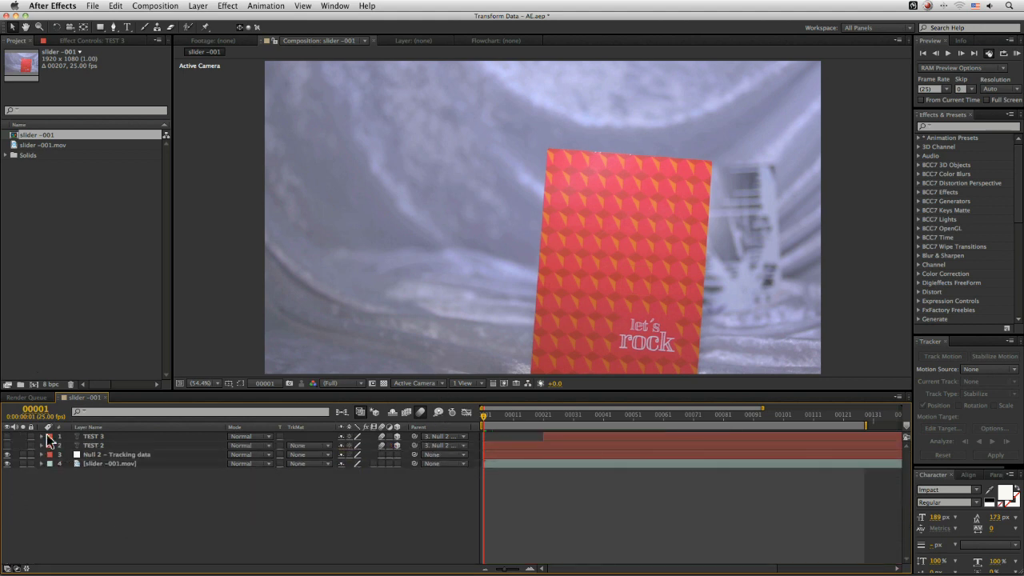
Create a full-frame black solid, Black Solid 1, on top of the text layers
key(ctrl+t)
key(ctrl+y)
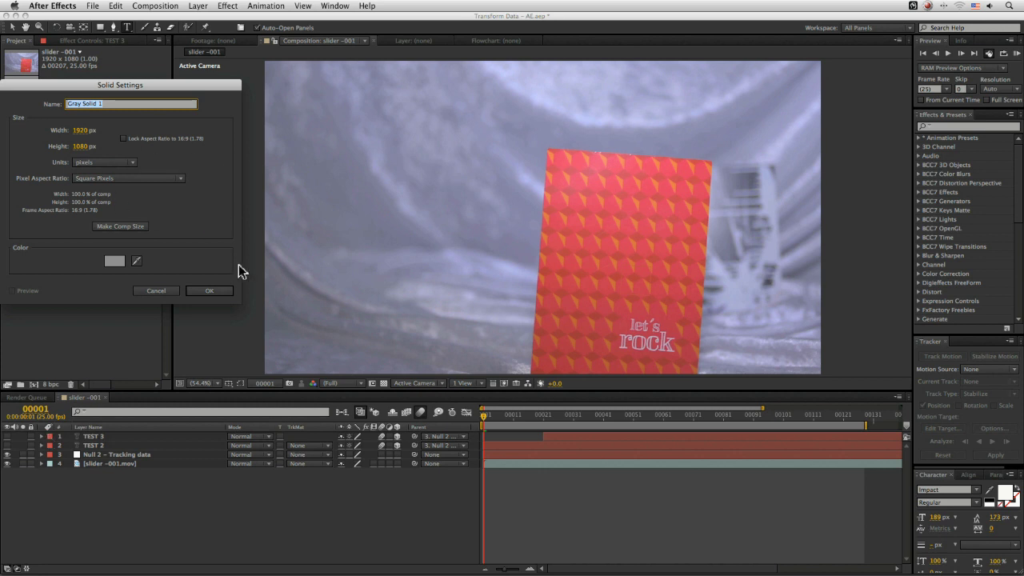
click(115, 261)
click(24, 230)
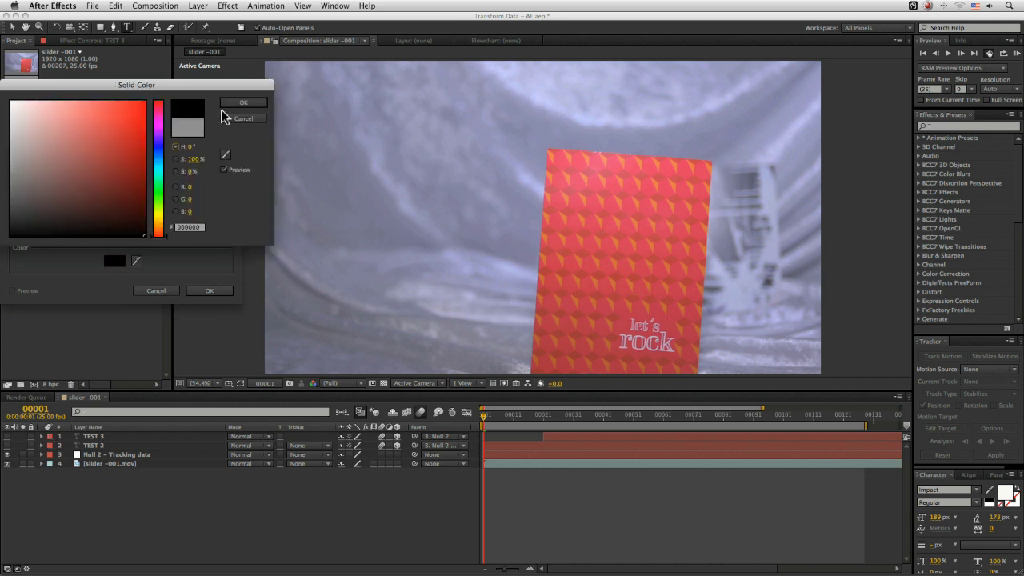
click(238, 107)
click(208, 290)
click(227, 5)
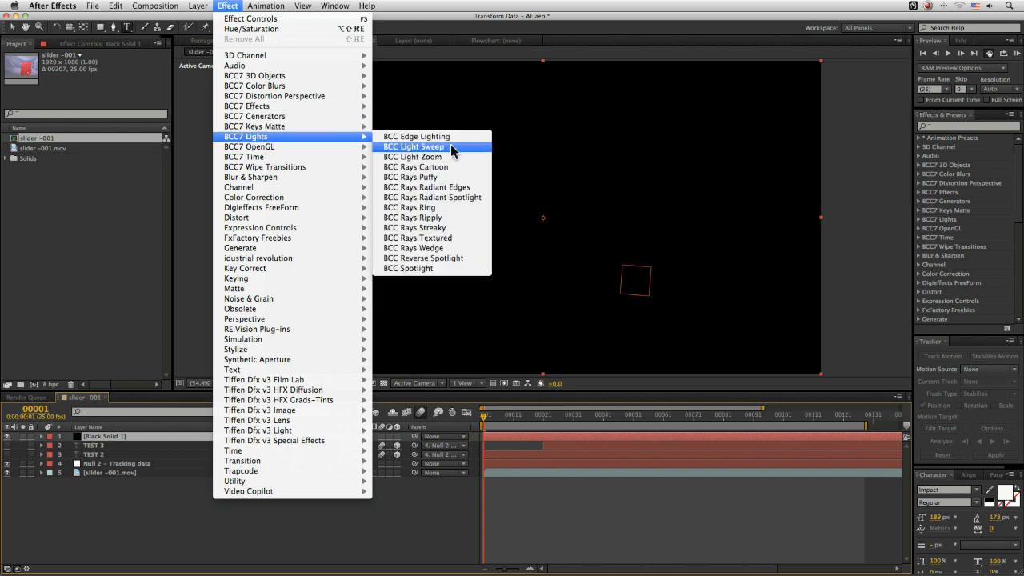
mouse_move(249, 147)
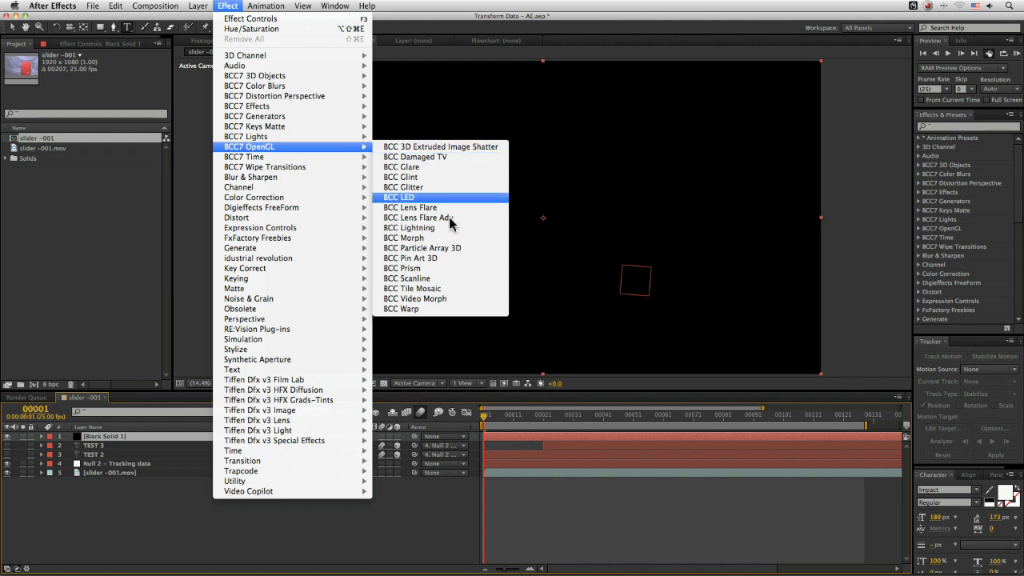
Apply BCC Lens Flare with the standard105Prime preset to Black Solid 1 and expand Motion Tracker
click(477, 210)
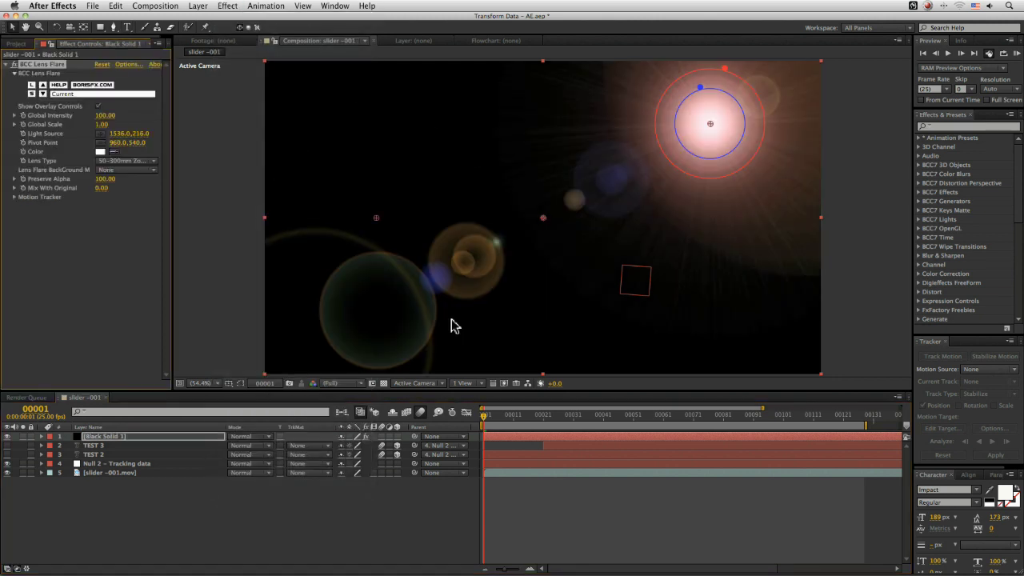
click(90, 95)
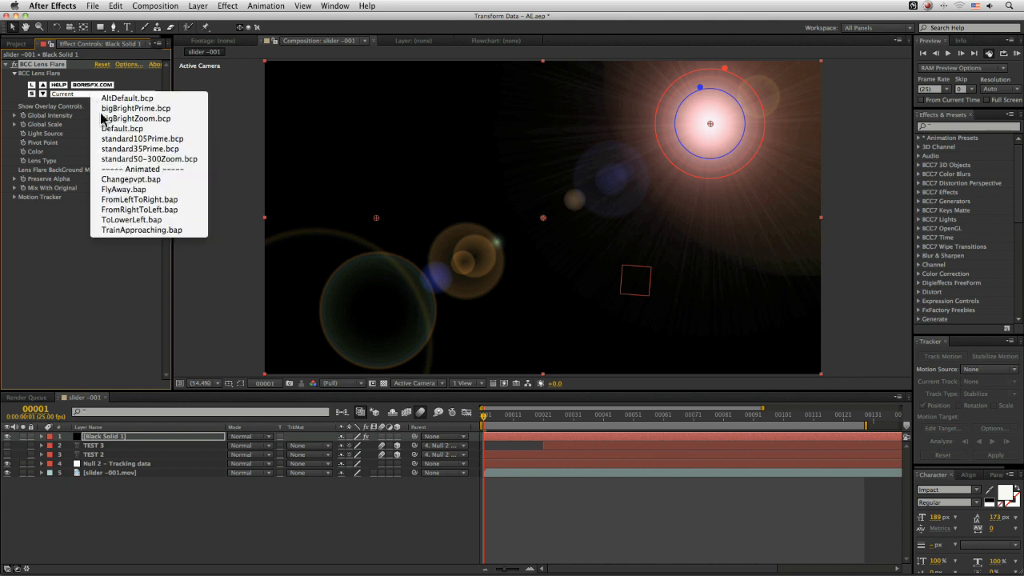
click(160, 138)
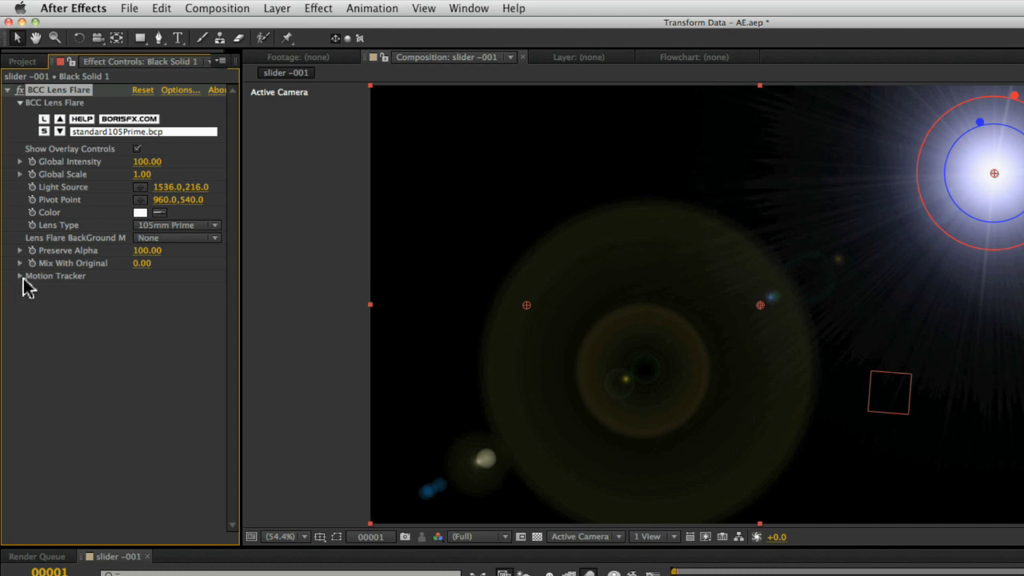
click(19, 276)
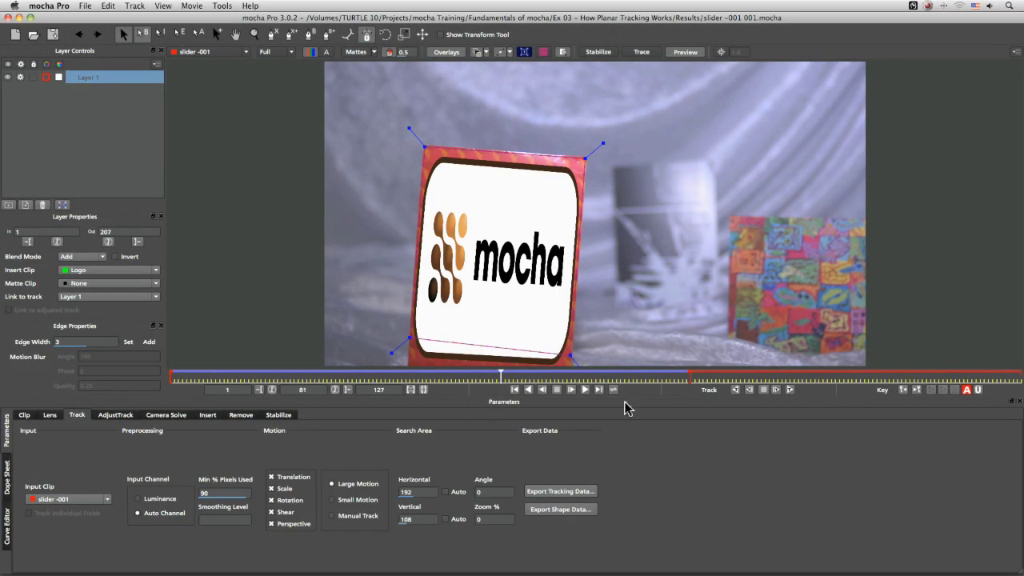
Export the layer's tracking as Boris FX BCC Center Point (*.txt), saved as 'BCC Tracking'
click(581, 493)
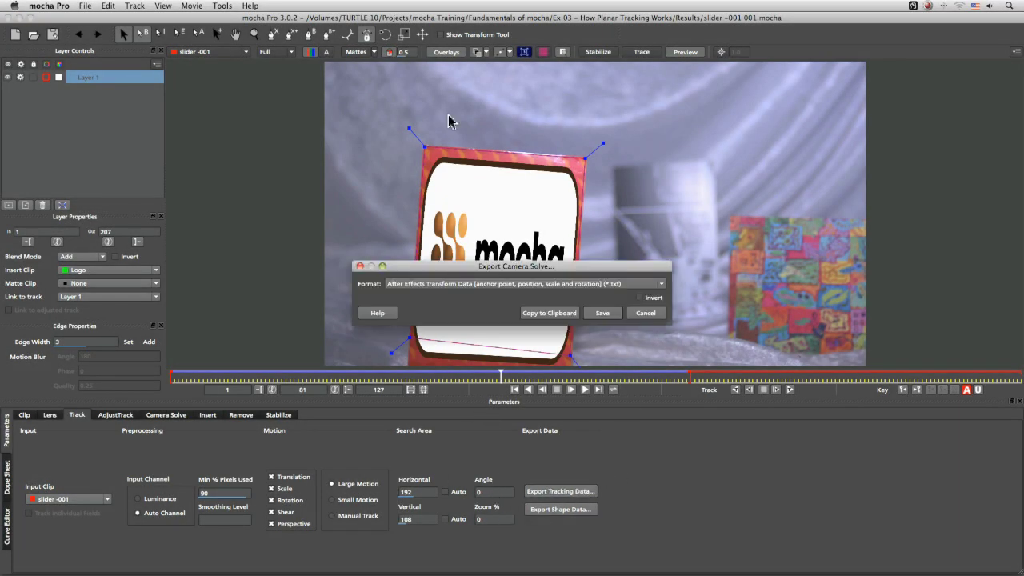
click(661, 285)
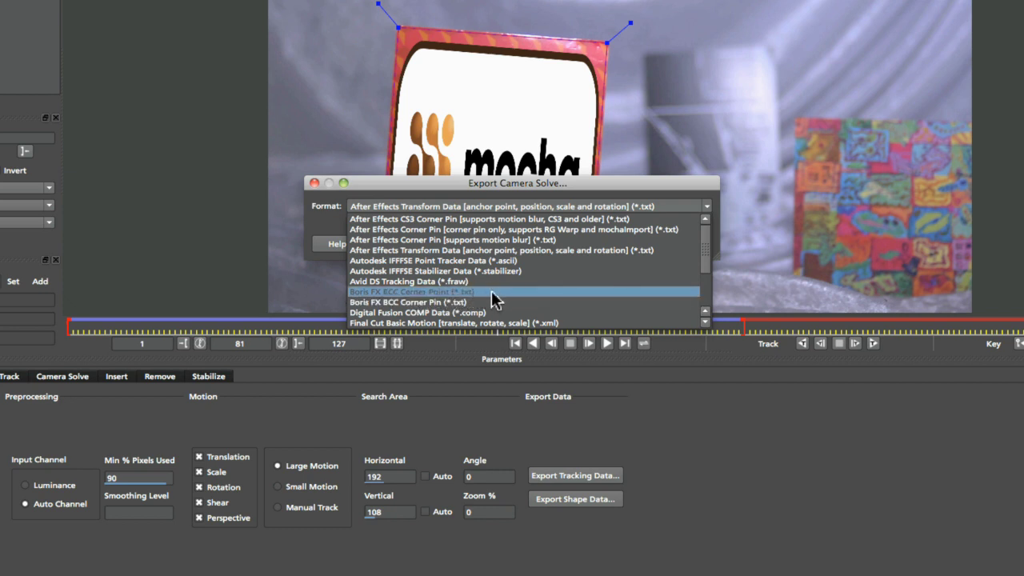
click(492, 291)
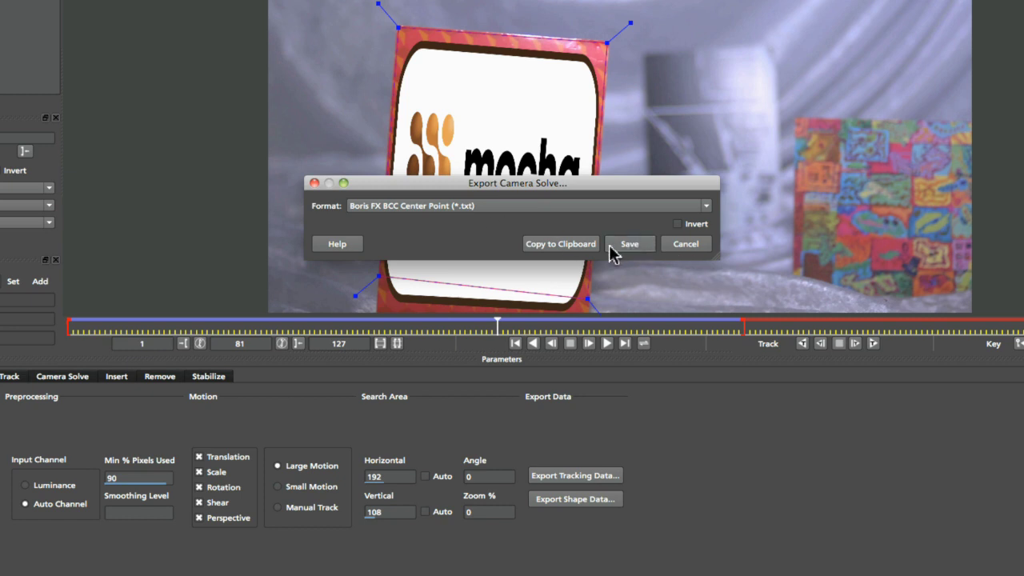
click(611, 248)
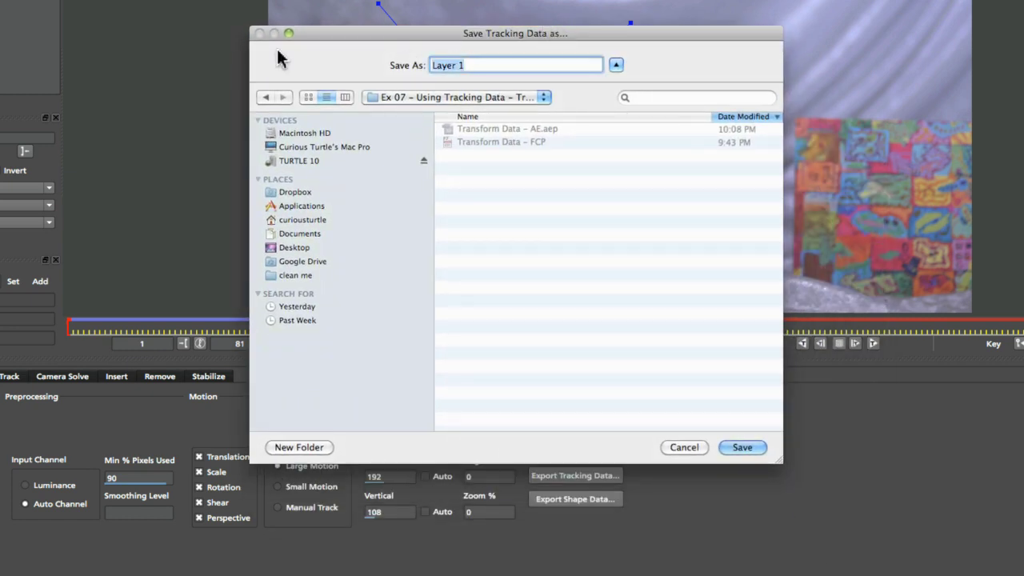
key(Right)
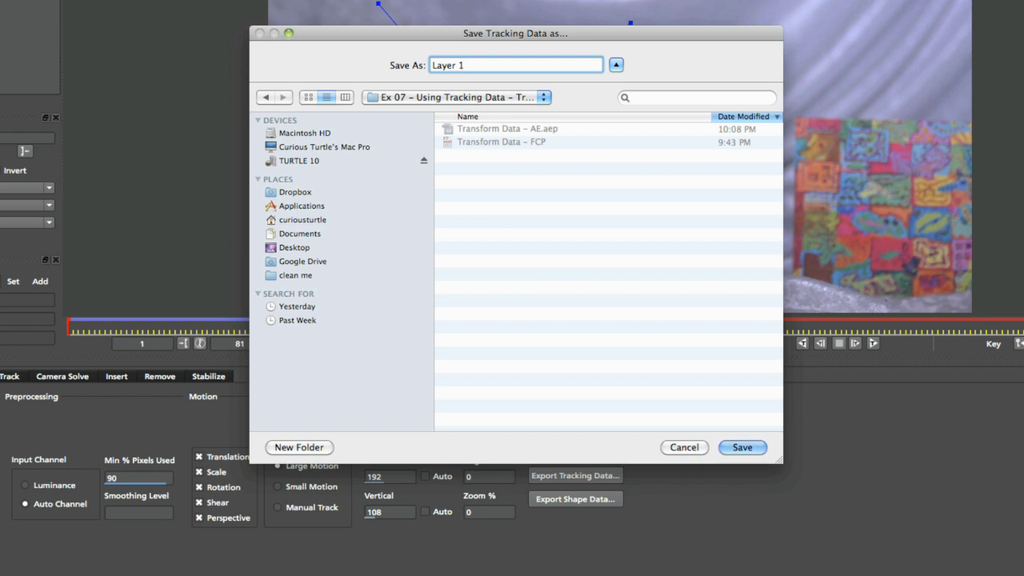
key(BackSpace)
text(T)
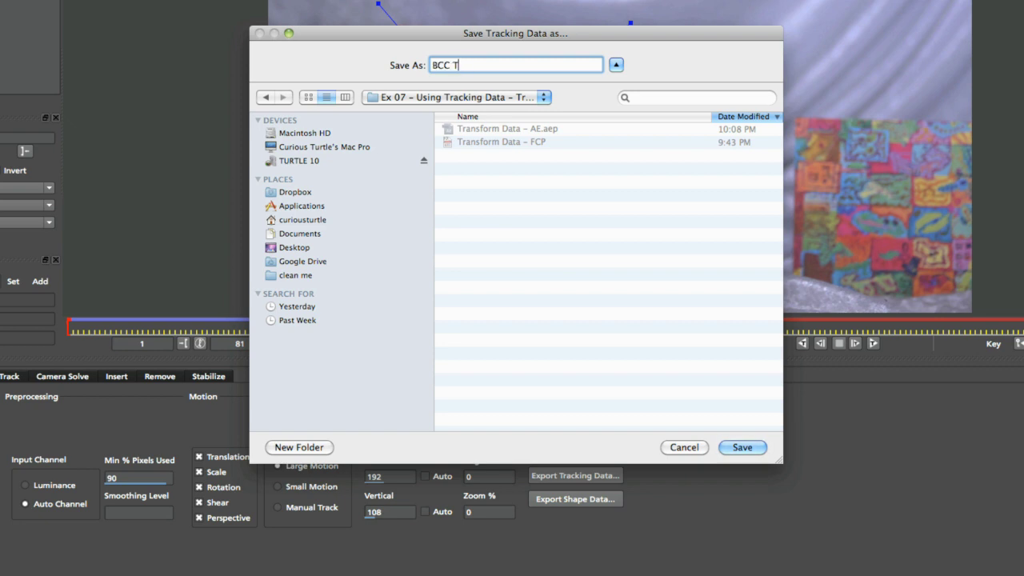
text(racking)
key(Return)
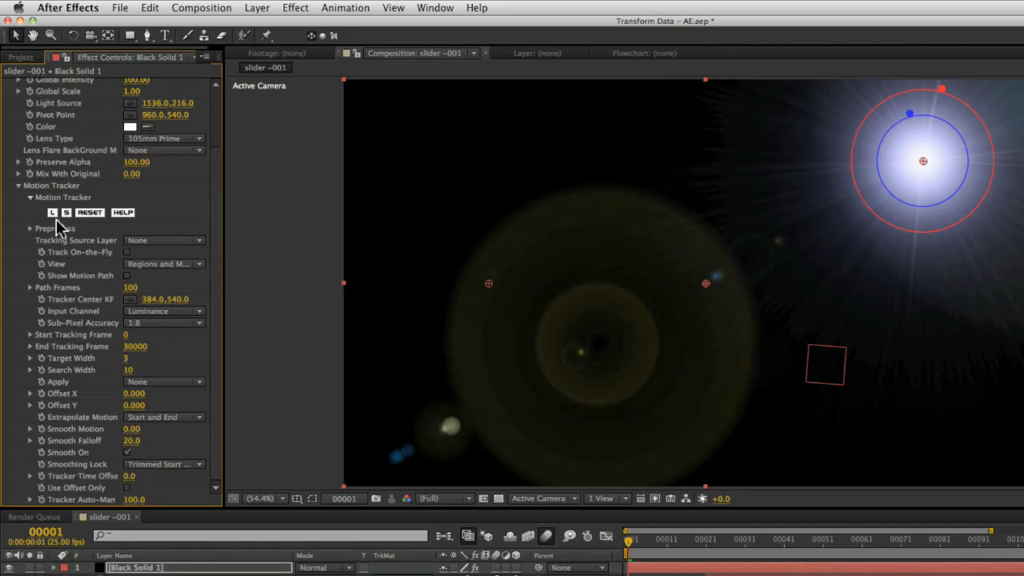
Load BCC Tracking.txt into the lens flare's Motion Tracker and scrub to check the path
click(40, 164)
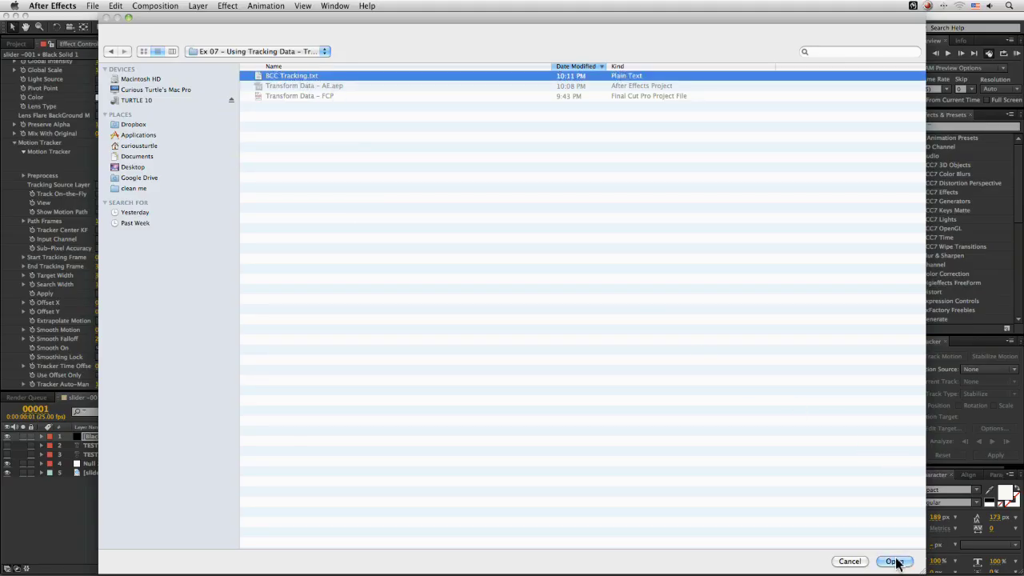
click(895, 561)
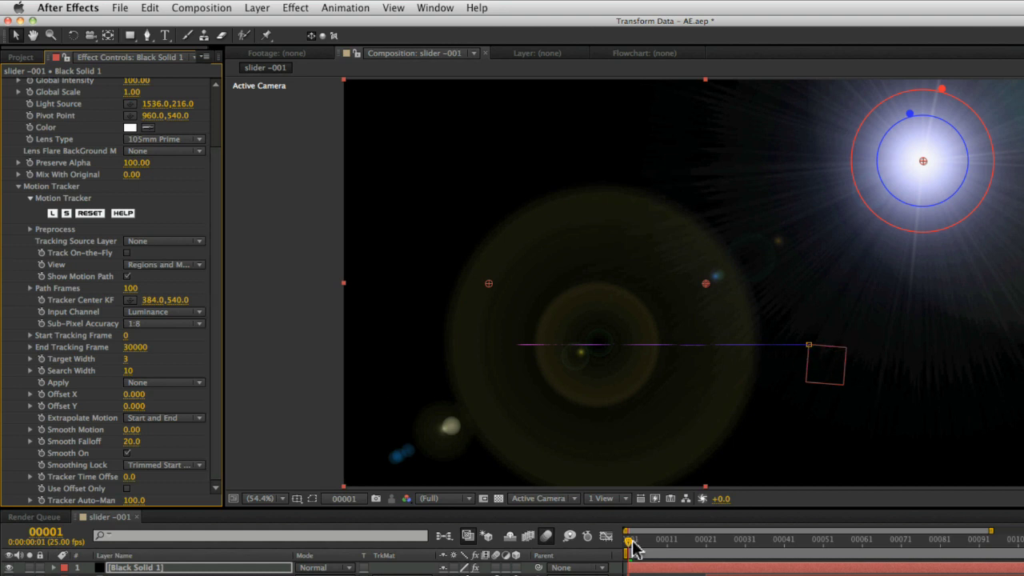
mouse_move(635, 541)
mouse_down()
mouse_move(928, 544)
mouse_move(568, 555)
mouse_up()
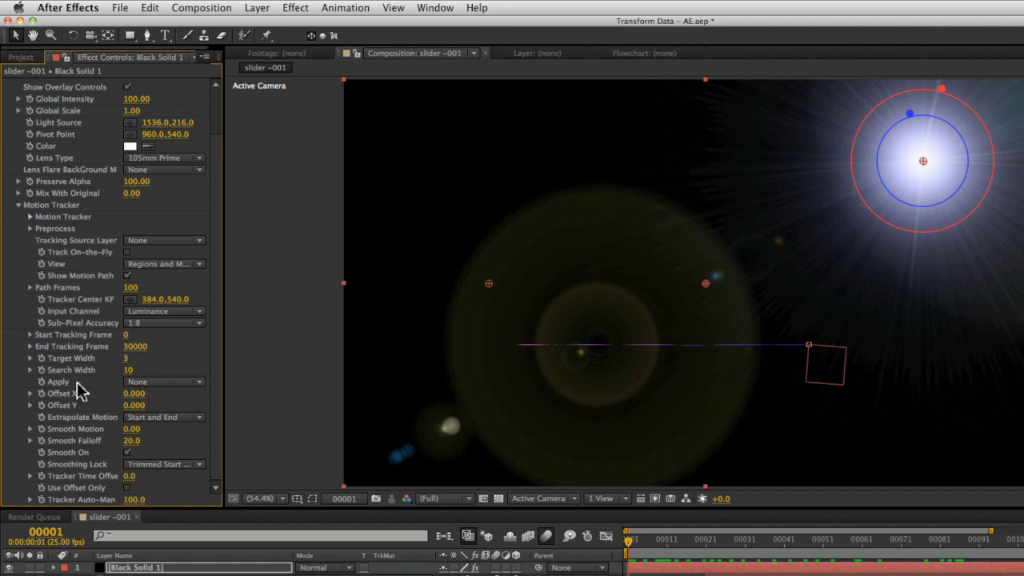
Apply tracking to the Light Source, set Black Solid 1 to Screen, and offset the flare onto the card
click(164, 383)
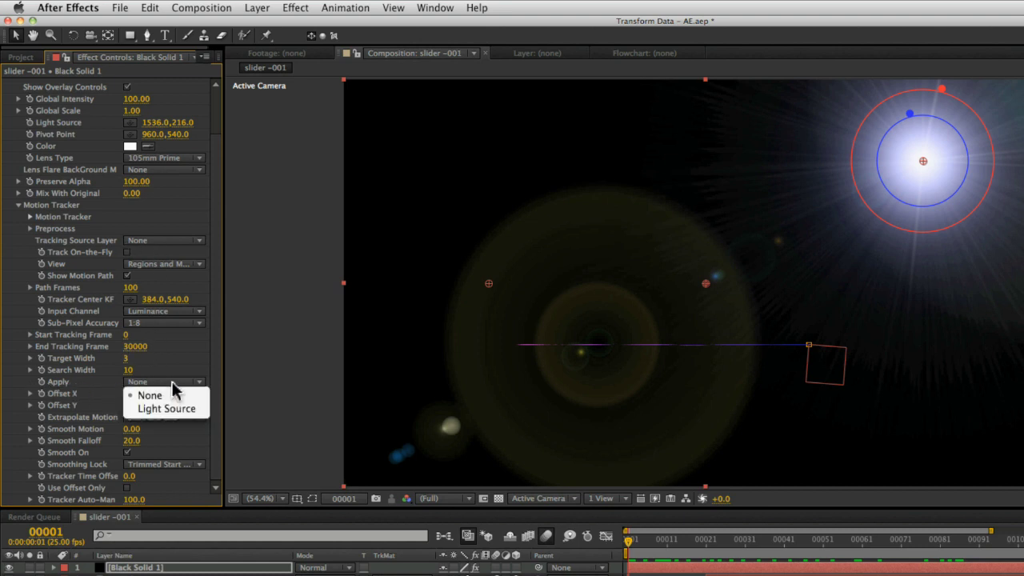
click(166, 409)
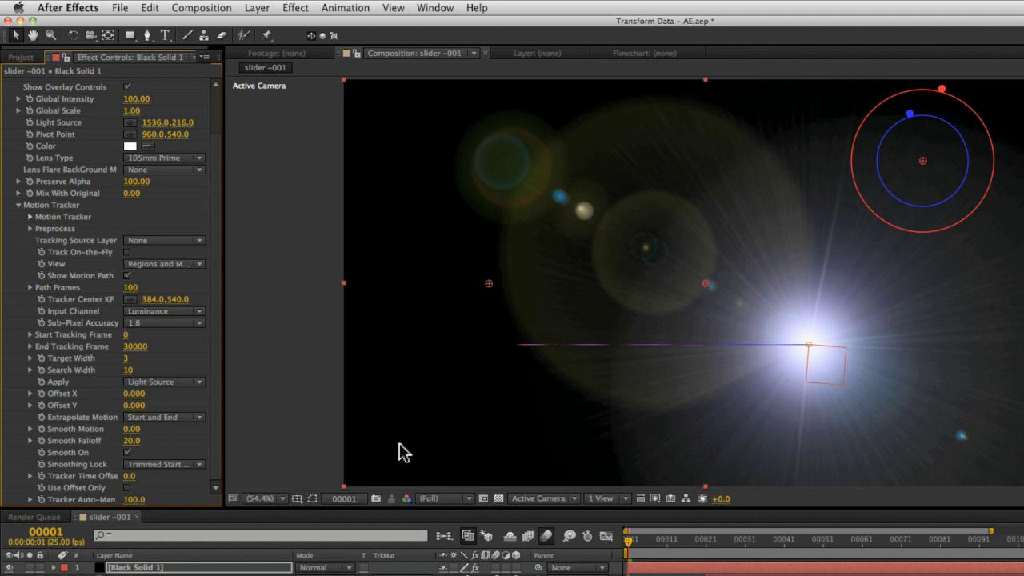
click(339, 570)
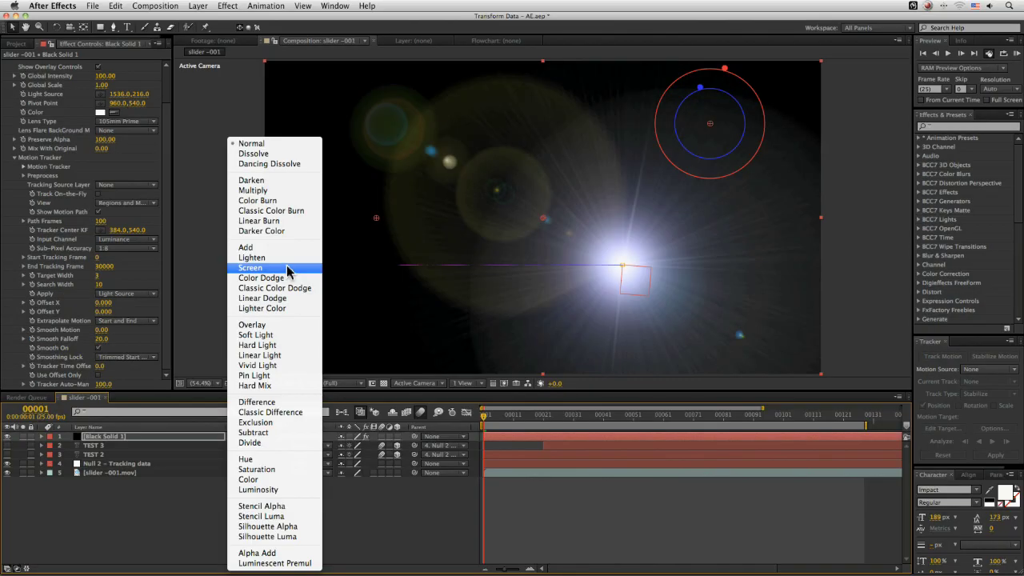
click(288, 271)
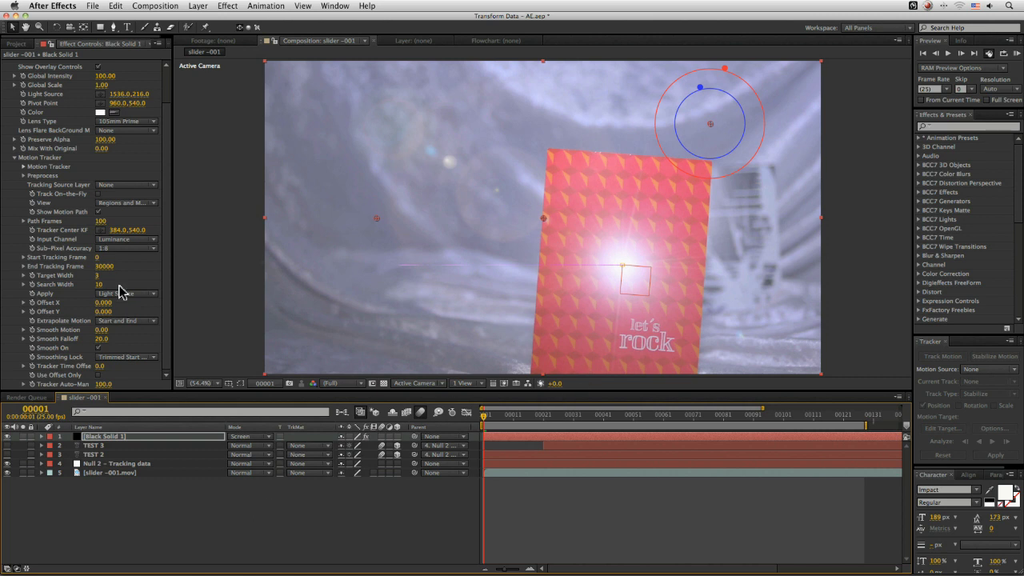
mouse_move(104, 307)
mouse_down()
mouse_move(111, 300)
mouse_move(84, 312)
mouse_up()
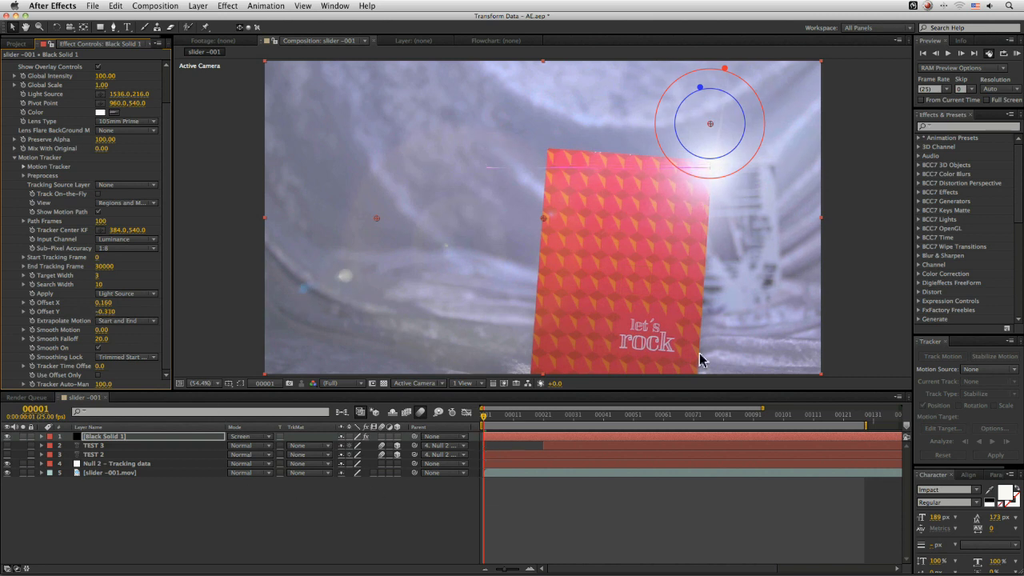
Preview the flare following the card, then replay it with Motion Tracker collapsed and the solid deselected
key(space)
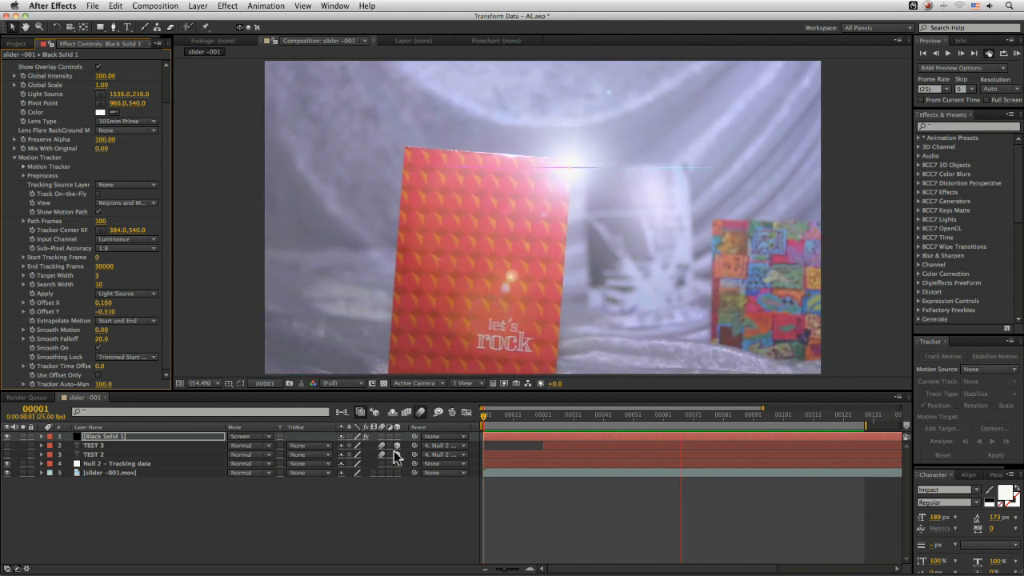
key(space)
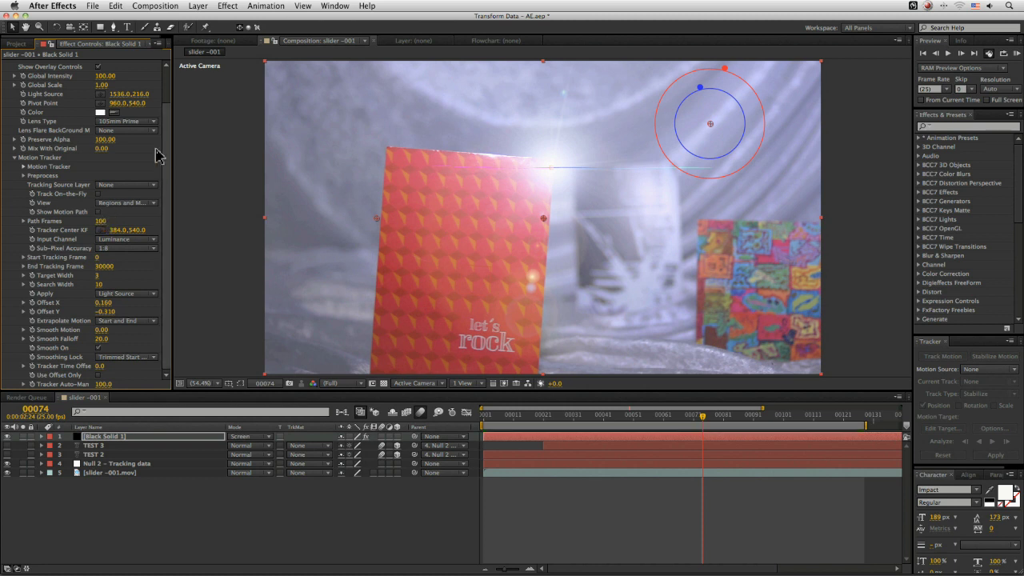
click(15, 158)
click(290, 516)
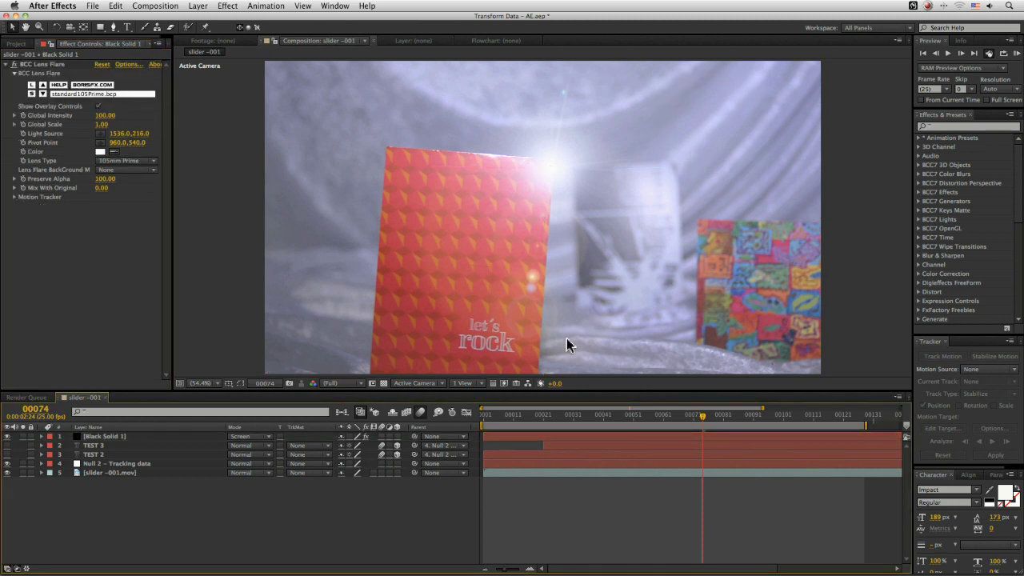
key(space)
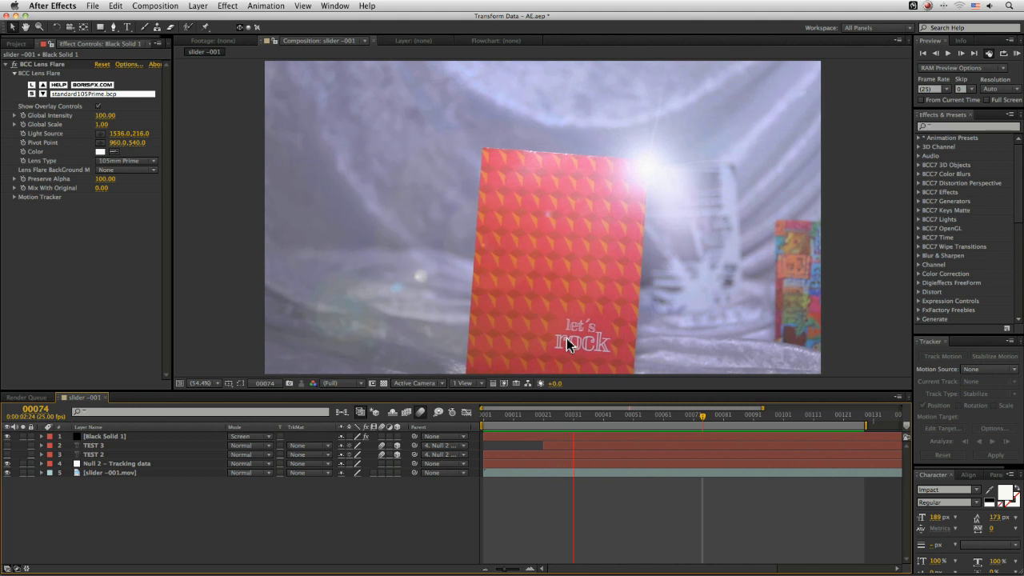